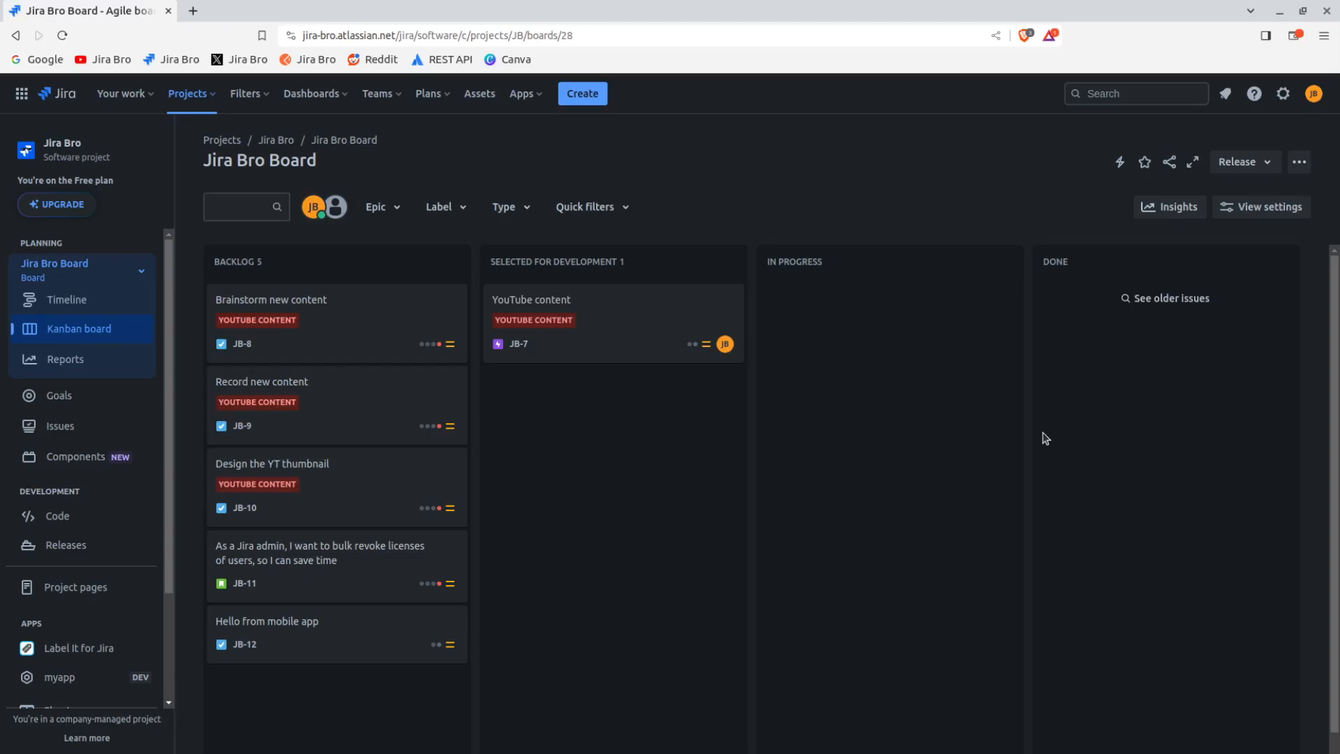
Open the full issue search from the global search, with its JQL query editor ready for use.
{"action": "left_click", "coordinate": [1147, 94]}
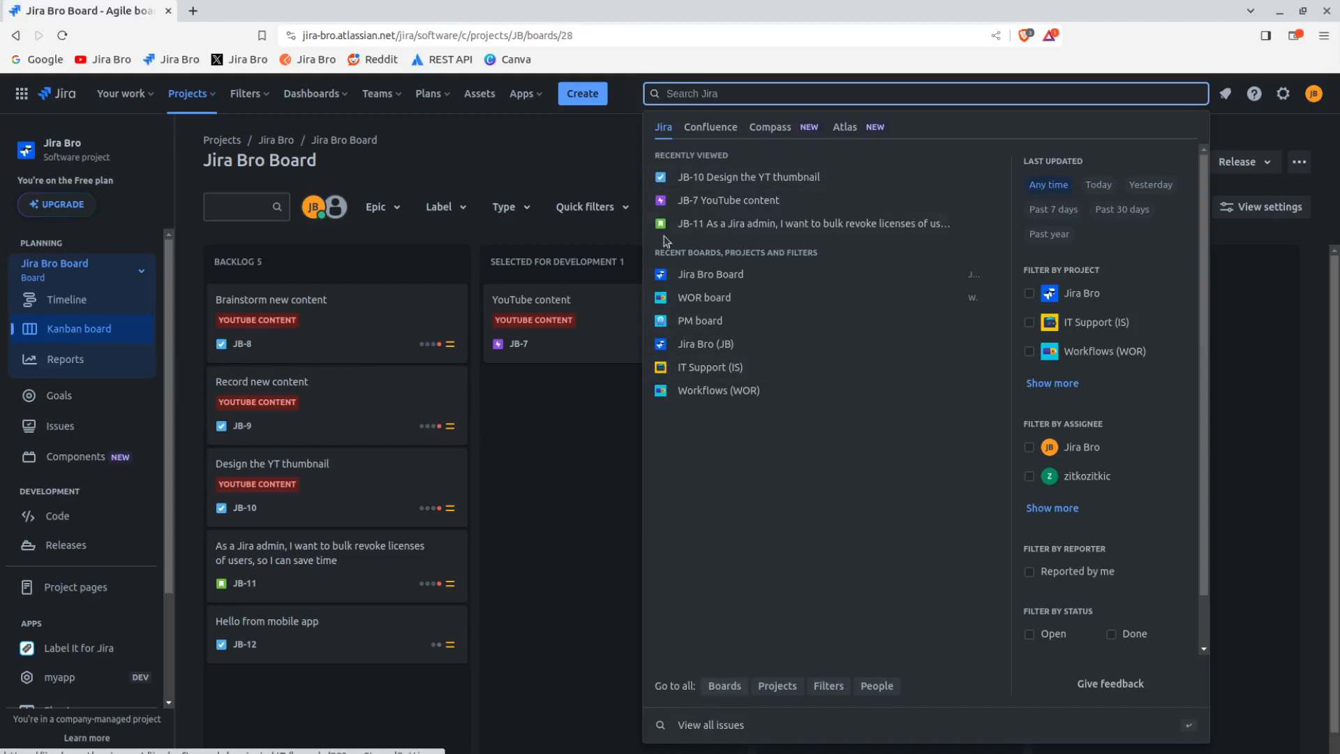
{"action": "left_click", "coordinate": [707, 732]}
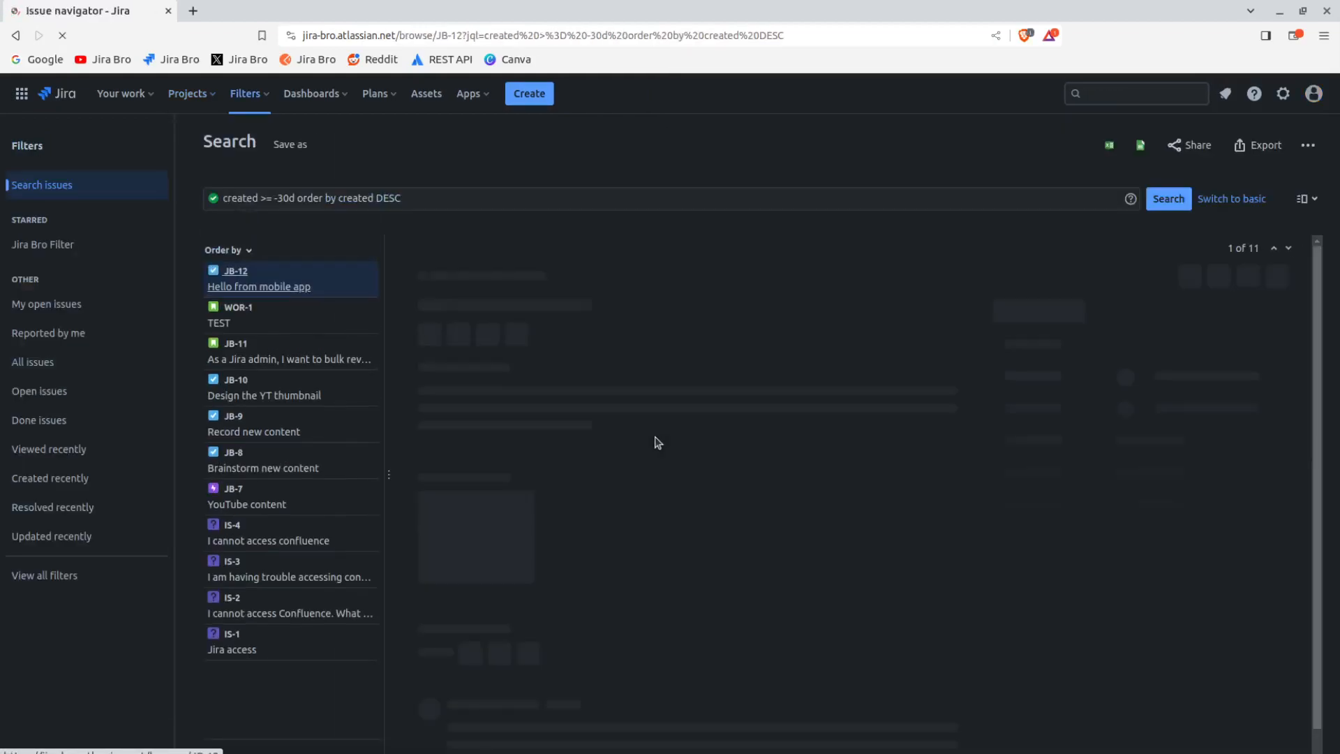
{"action": "left_click", "coordinate": [1234, 202]}
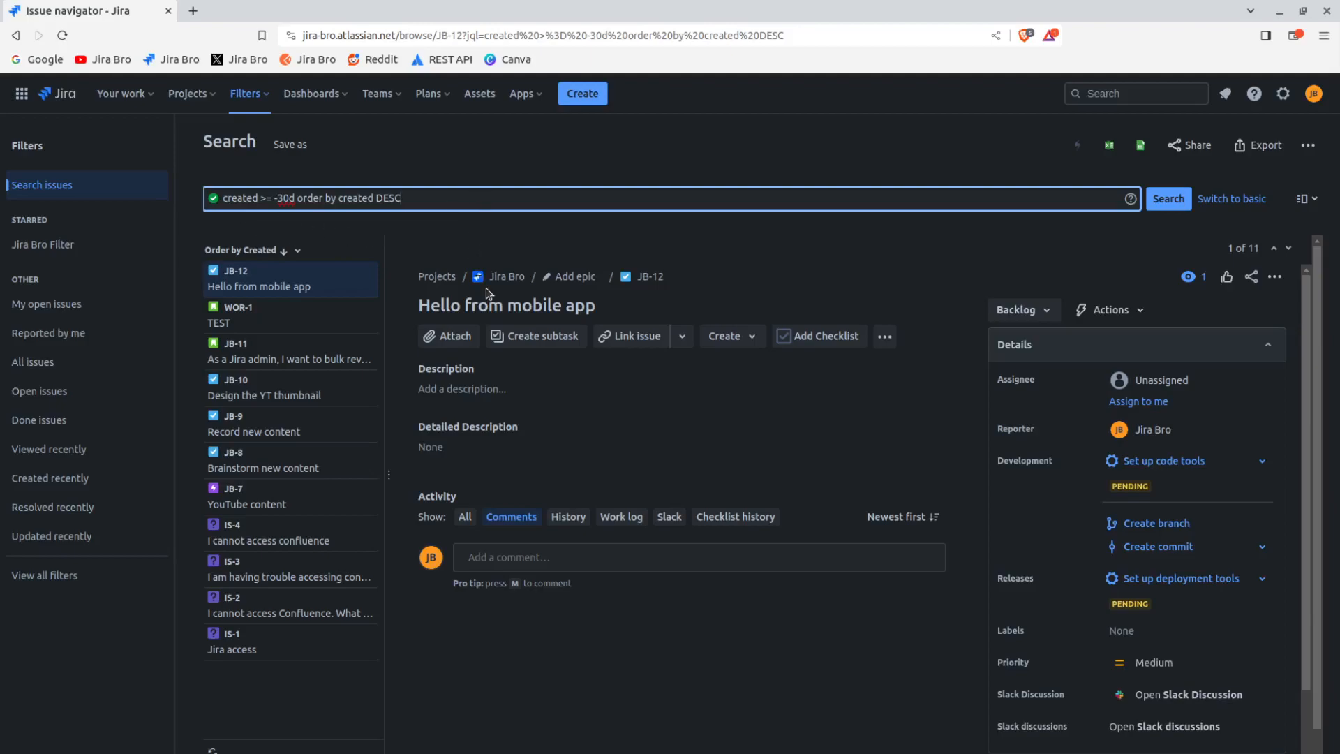
Replace the existing JQL query with project = "Jira Bro" and run the search.
{"action": "left_click_drag", "start_coordinate": [406, 199], "coordinate": [154, 200]}
{"action": "key", "text": "BackSpace"}
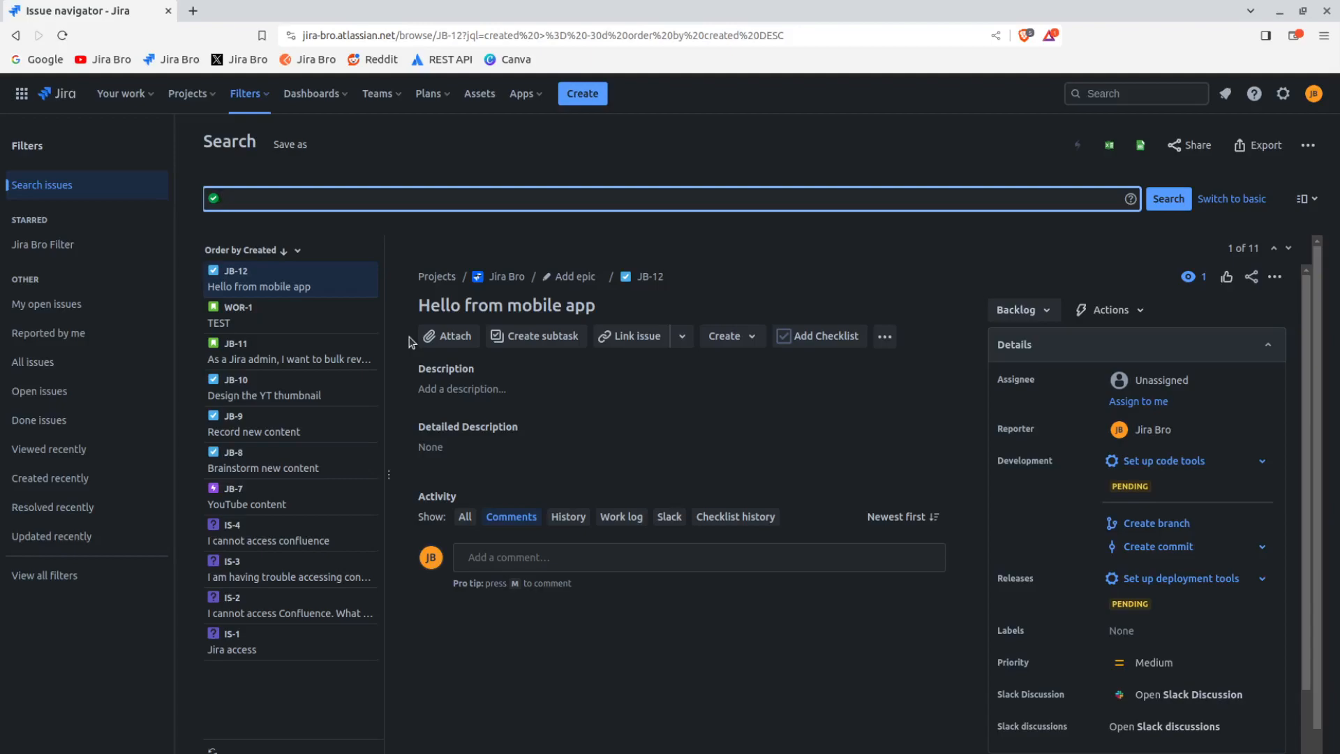
{"action": "type", "text": "project "}
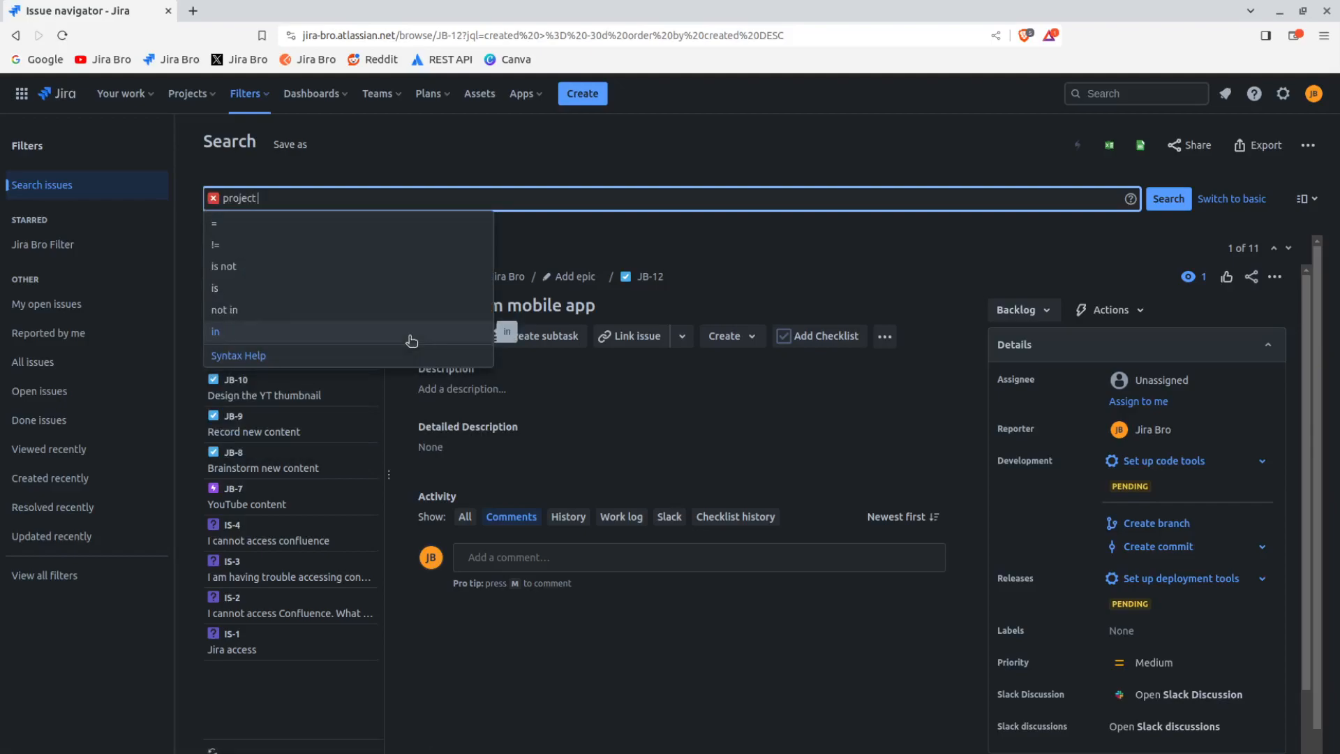
{"action": "type", "text": "="}
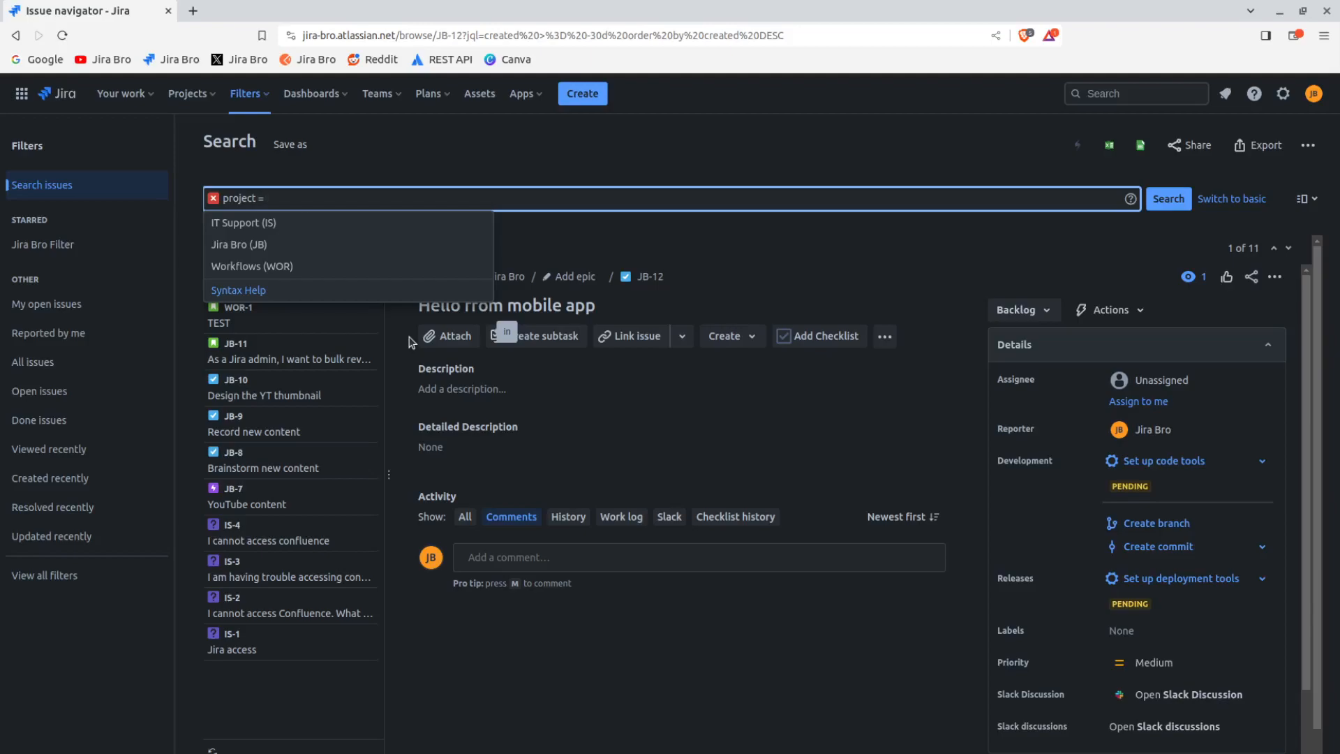
{"action": "key", "text": "Down"}
{"action": "key", "text": "Down"}
{"action": "key", "text": "Return"}
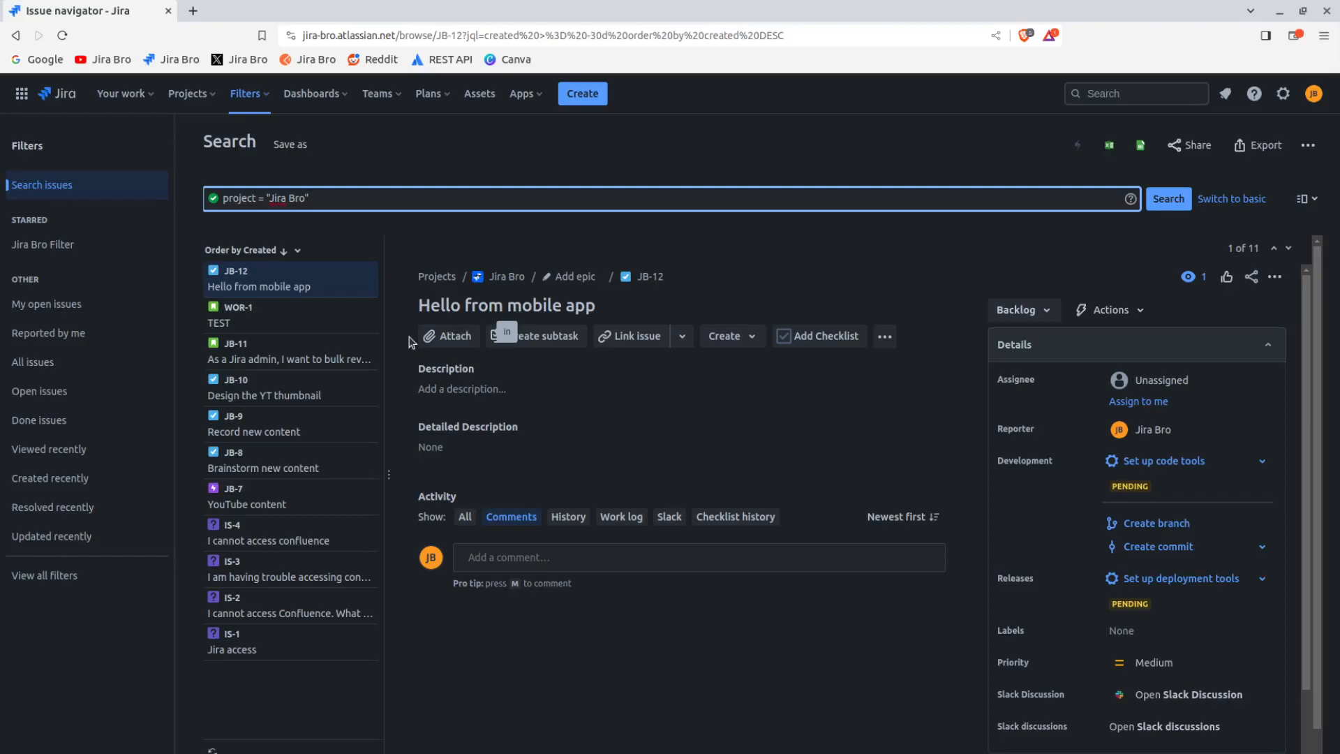
{"action": "left_click", "coordinate": [1167, 199]}
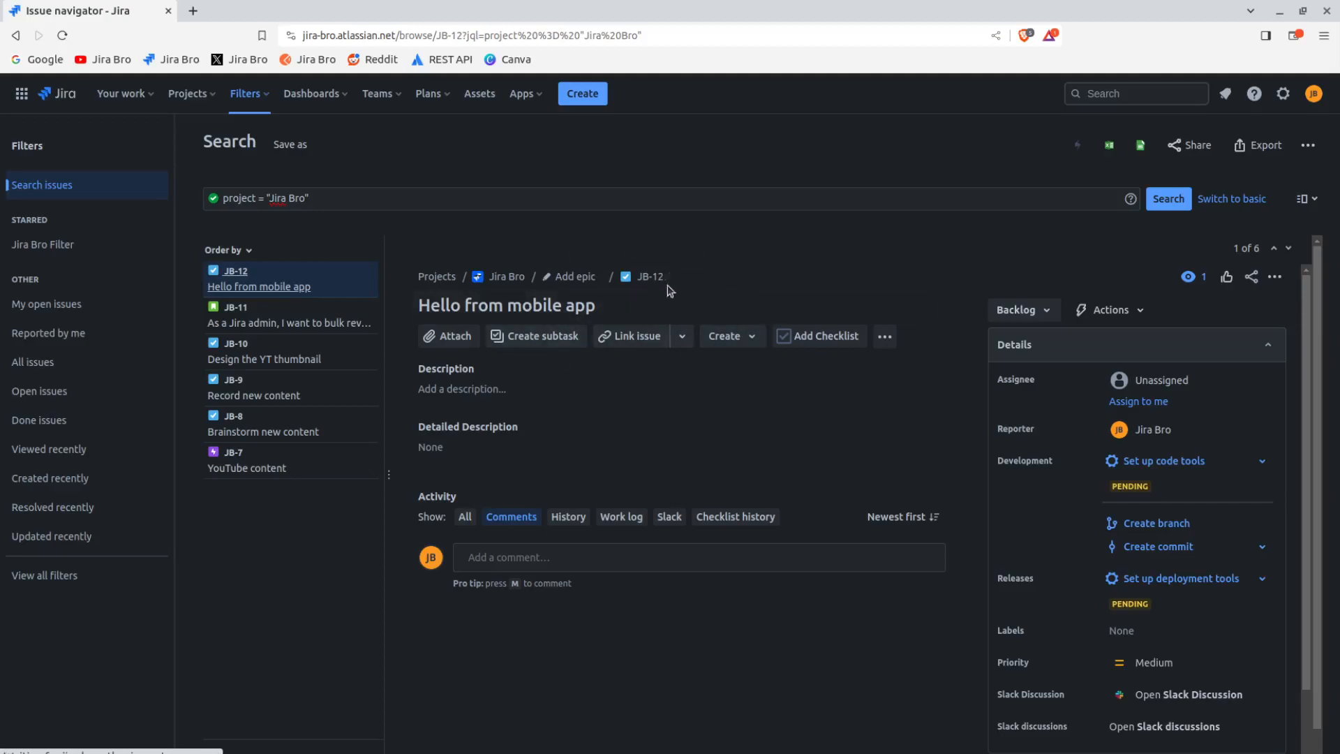
Extend the project query with an AND assignee = condition for the Jira Bro user.
{"action": "left_click", "coordinate": [452, 199]}
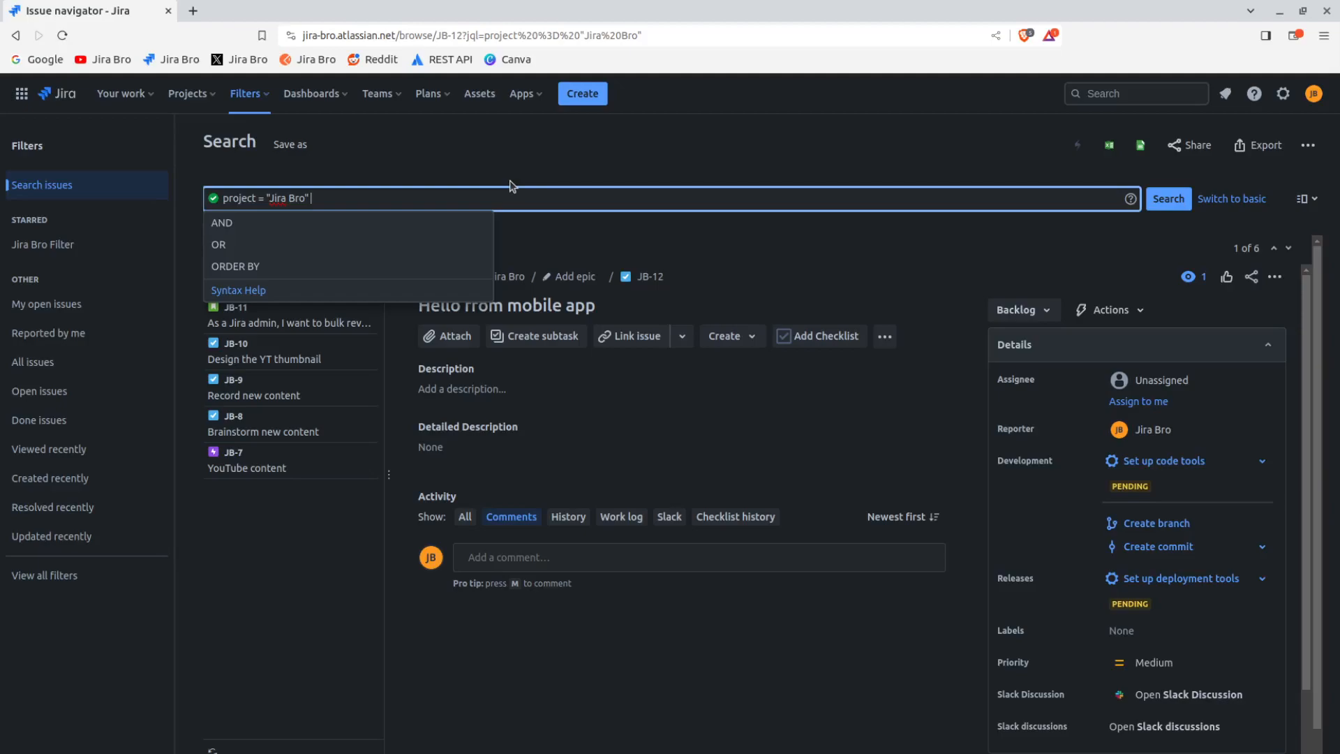
{"action": "key", "text": "Down"}
{"action": "key", "text": "Return"}
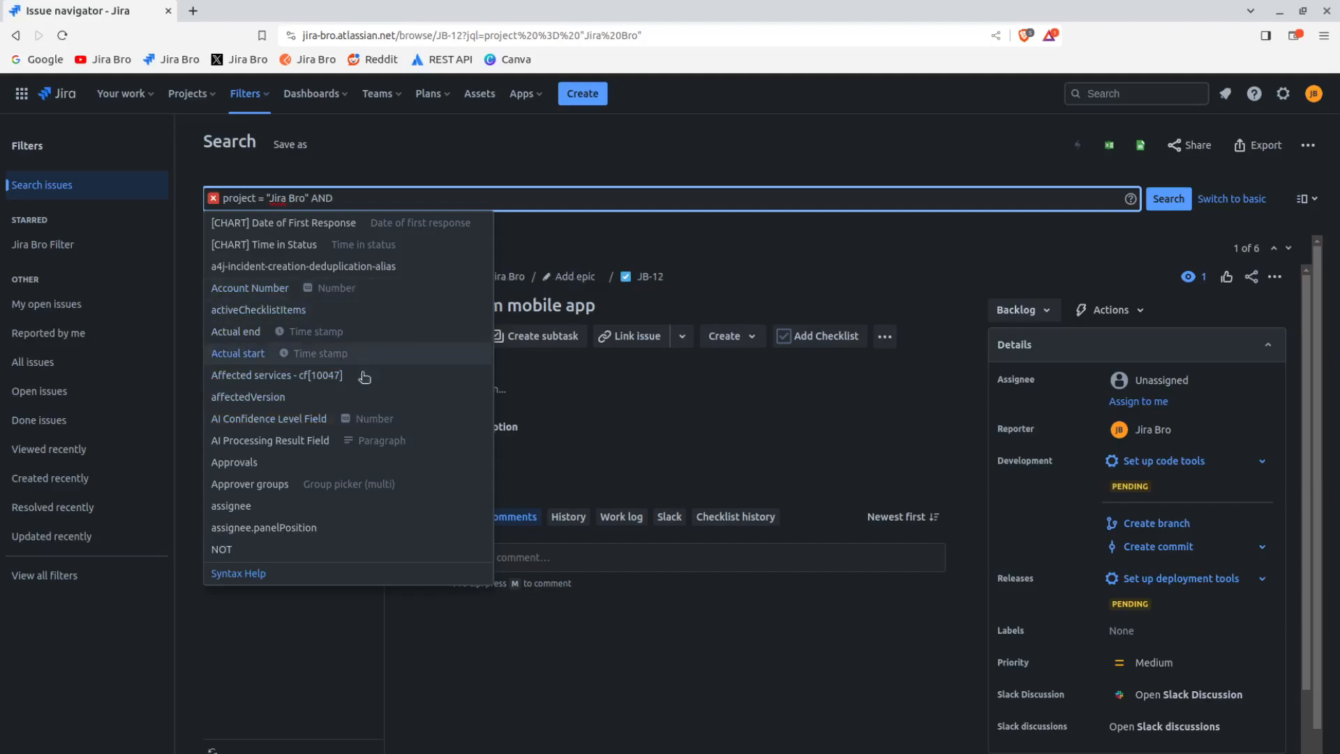
{"action": "left_click", "coordinate": [428, 507]}
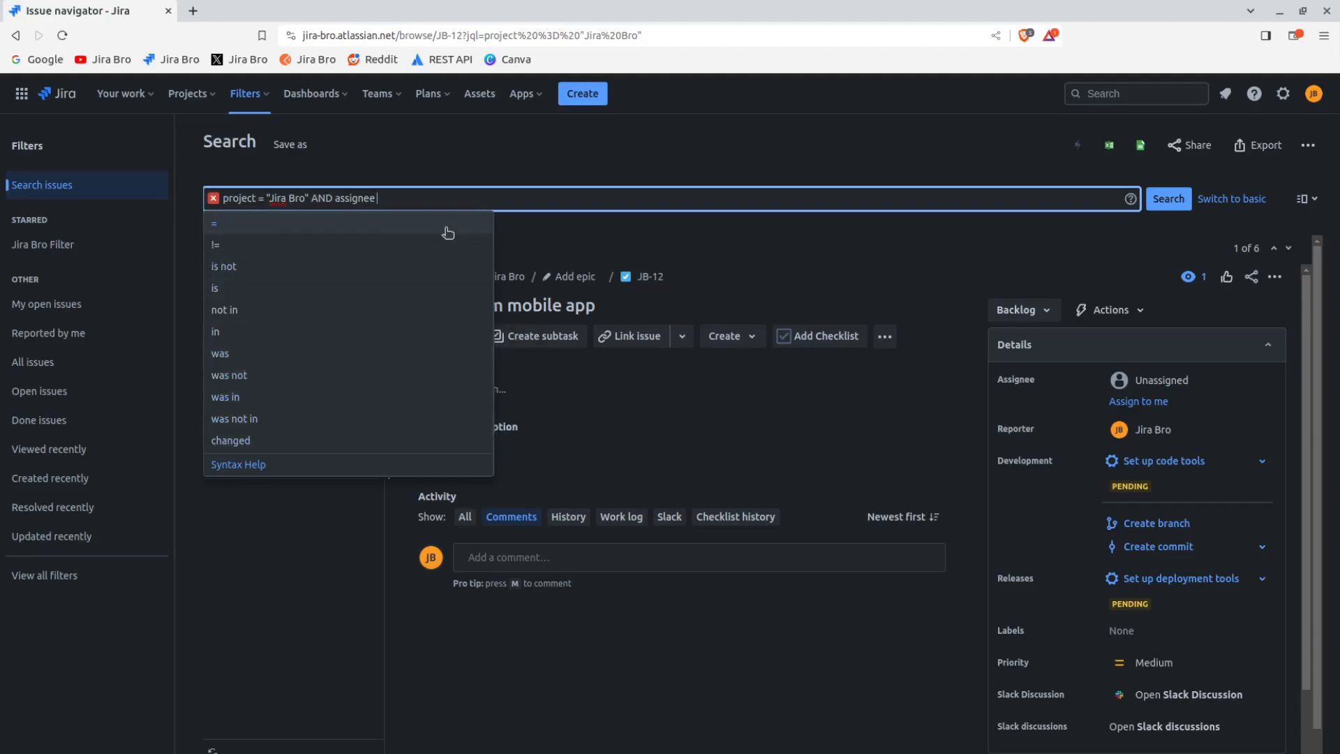
{"action": "type", "text": "="}
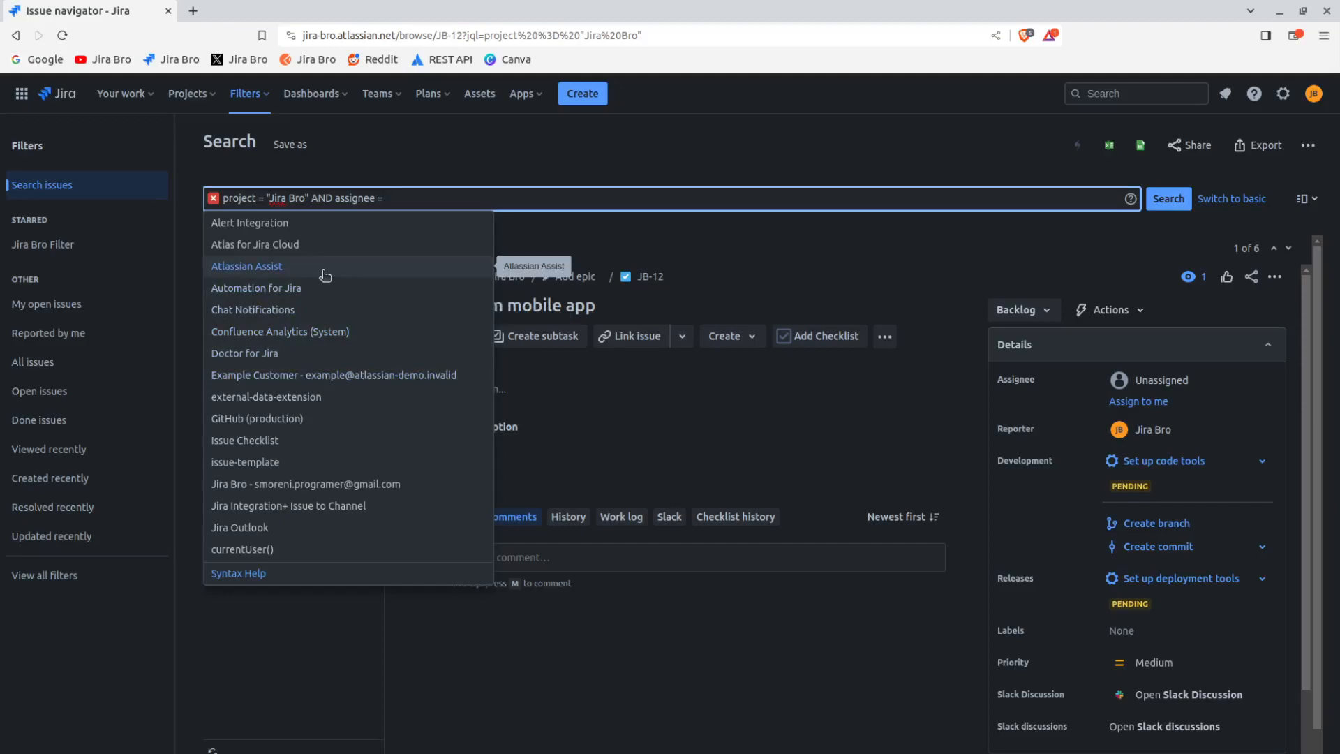
{"action": "left_click", "coordinate": [353, 481]}
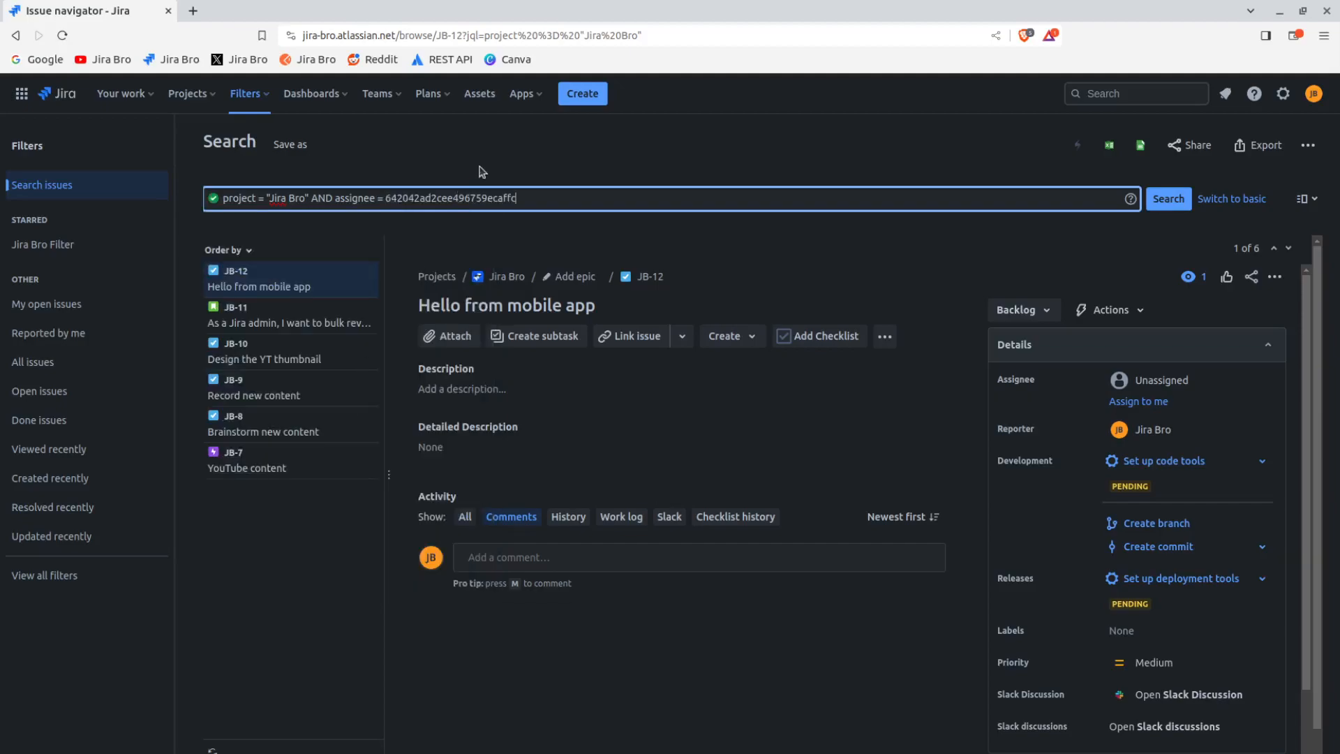
Examine the assignee's ID in the JQL query and the jql part of the page address.
{"action": "left_click_drag", "start_coordinate": [518, 200], "coordinate": [385, 203]}
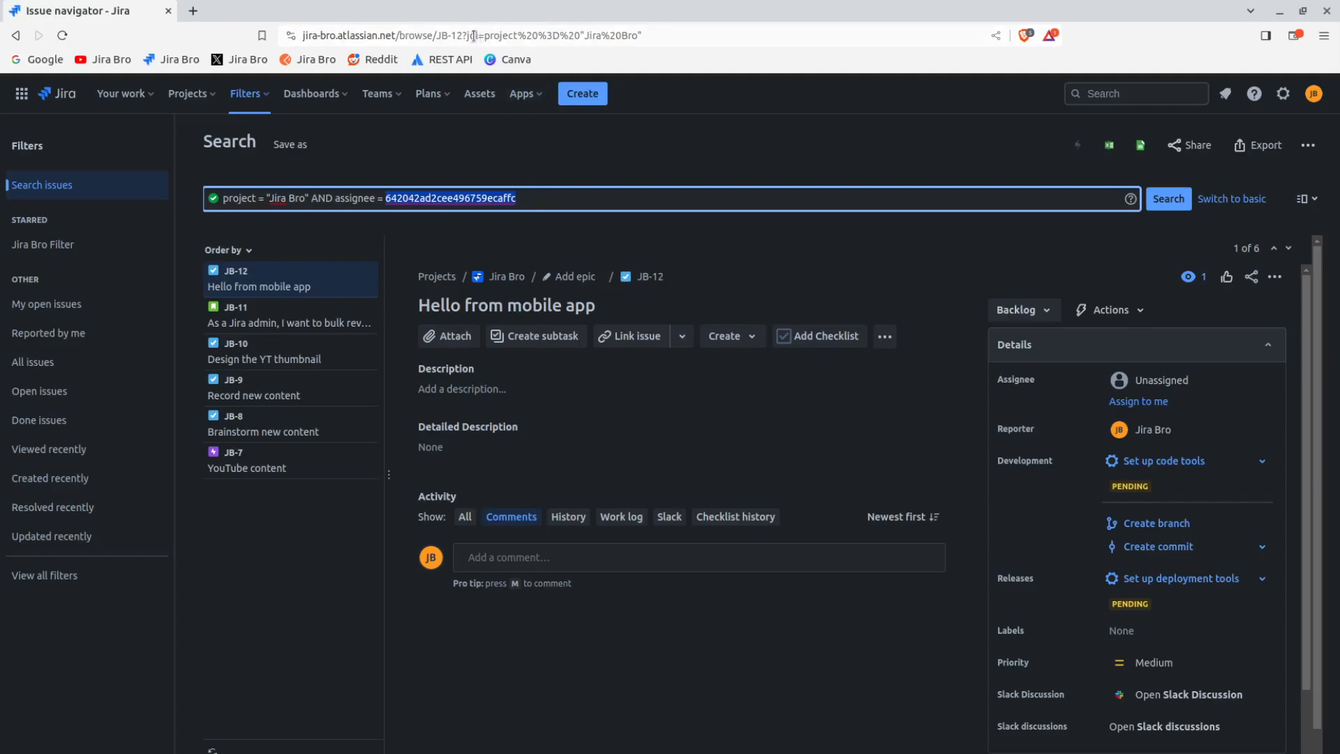
{"action": "left_click_drag", "start_coordinate": [466, 35], "coordinate": [650, 31]}
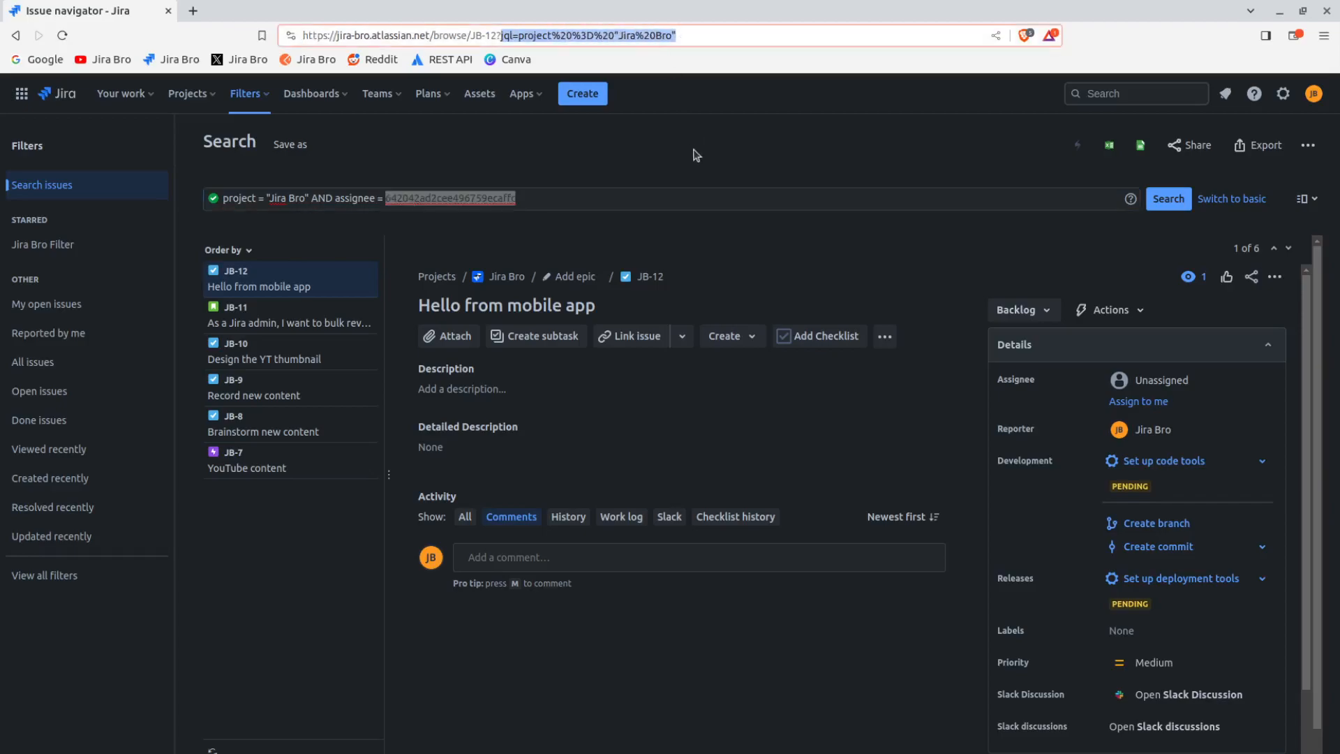
{"action": "left_click", "coordinate": [520, 199]}
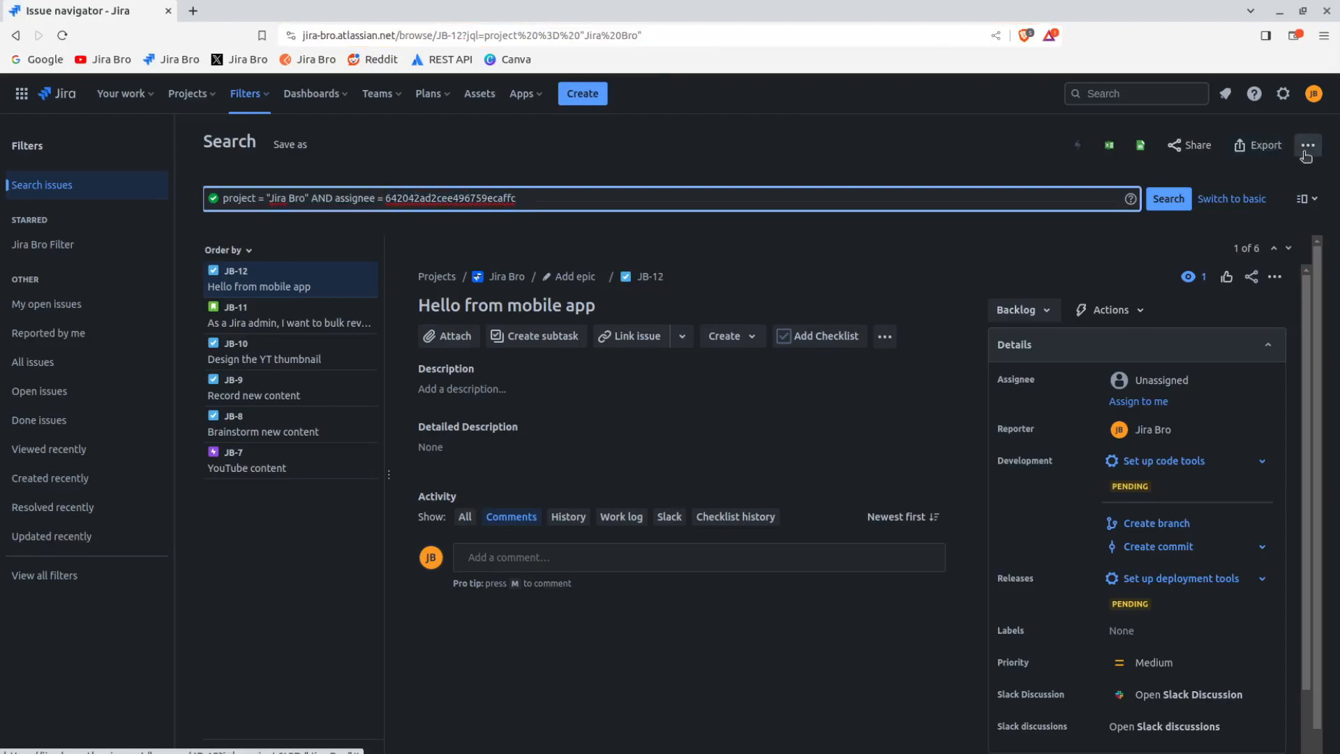
Open the account's profile page to check the user ID in its address, and return to the issue search.
{"action": "left_click", "coordinate": [1313, 94]}
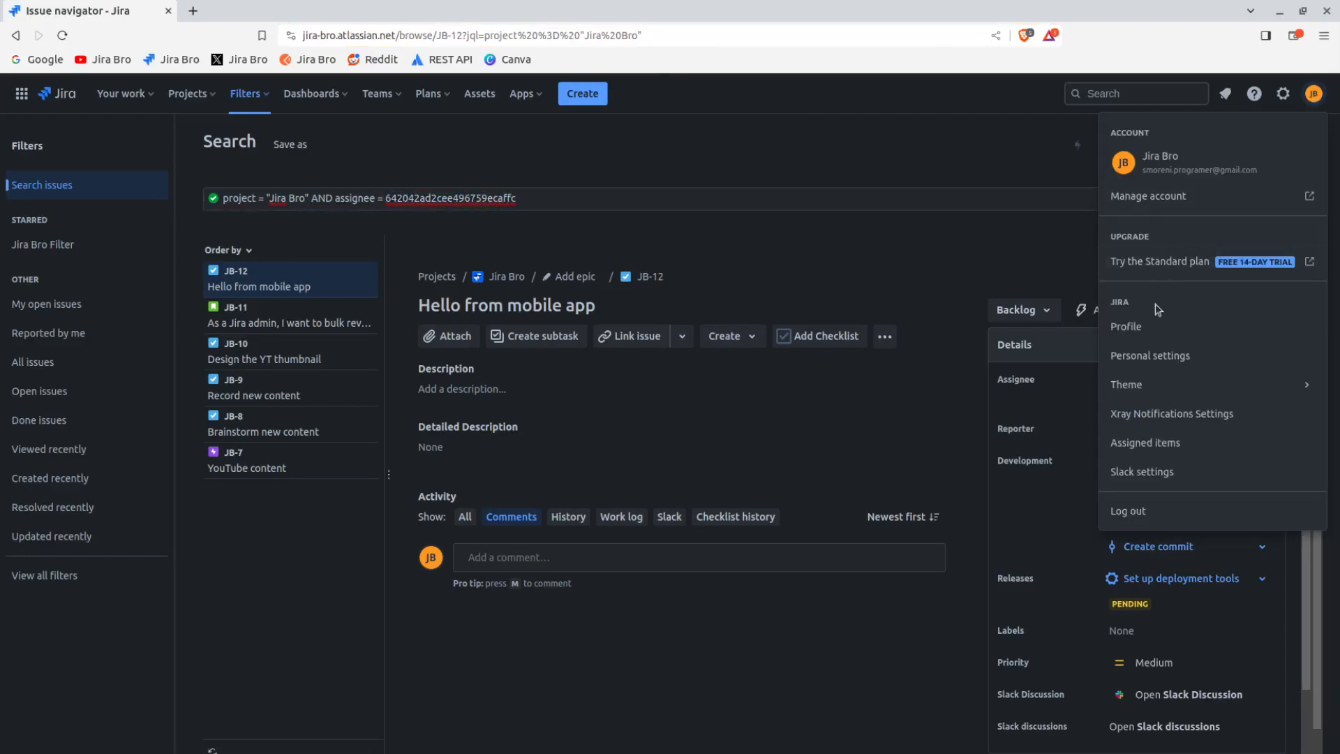
{"action": "left_click", "coordinate": [1126, 326]}
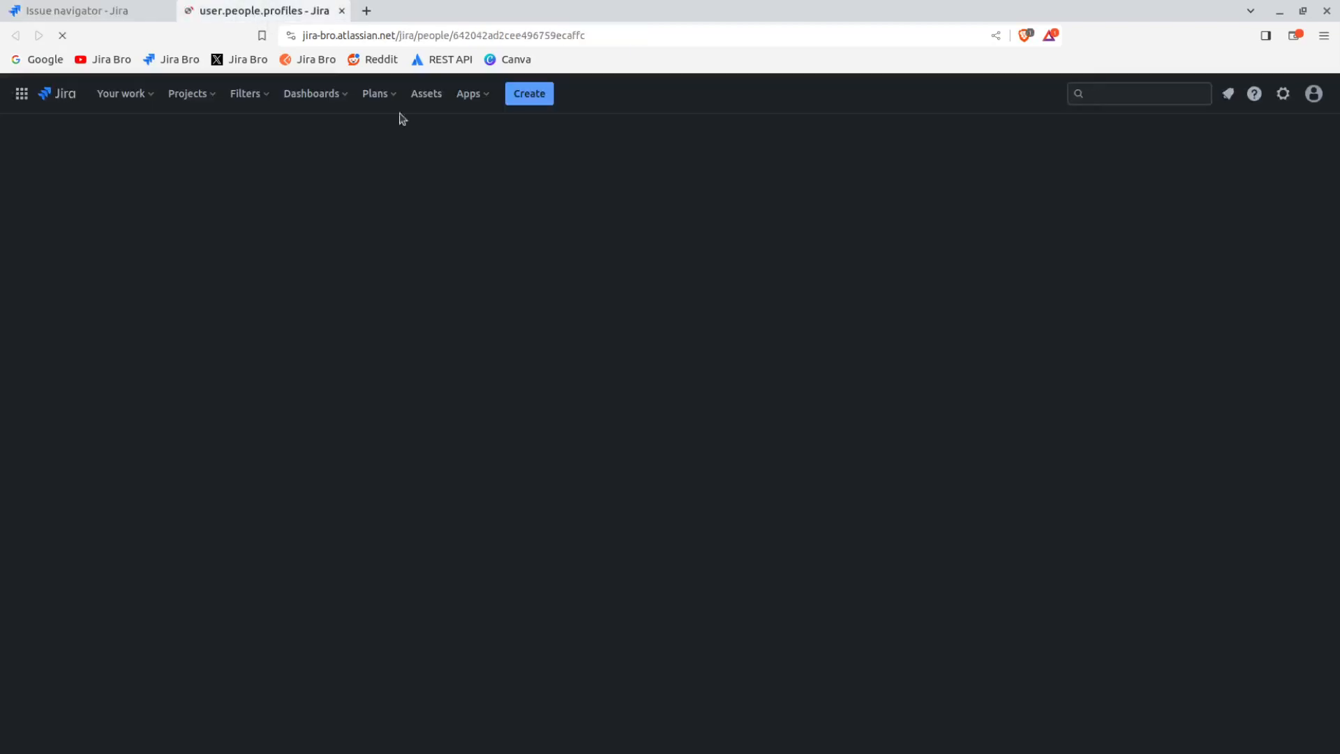
{"action": "left_click_drag", "start_coordinate": [457, 35], "coordinate": [600, 36]}
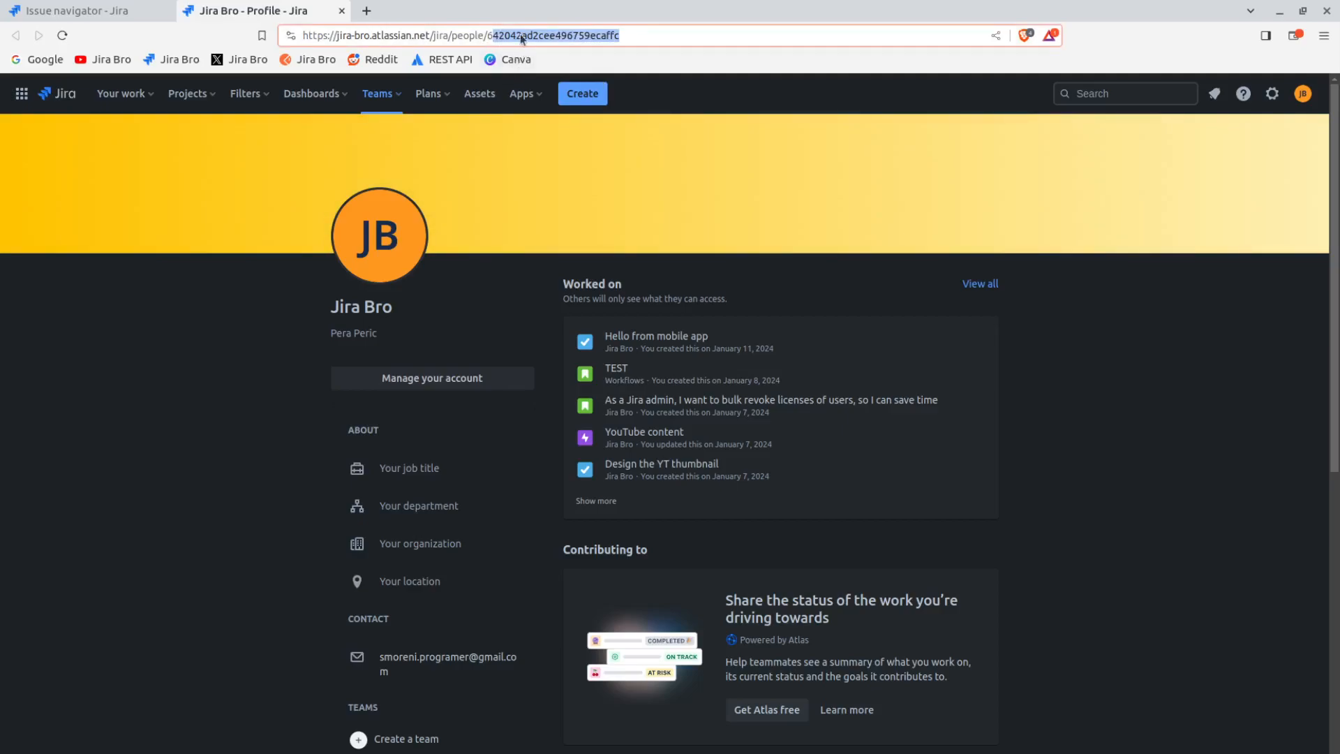
{"action": "left_click", "coordinate": [341, 11]}
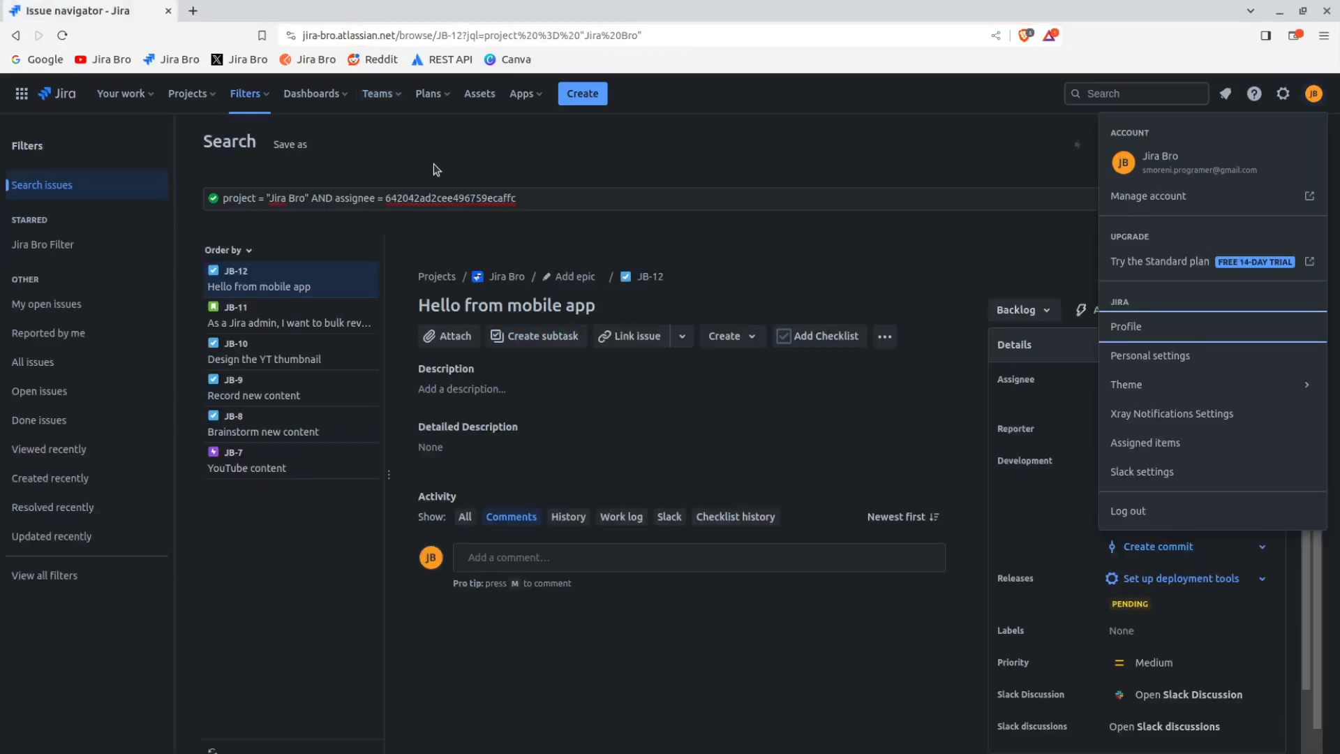
{"action": "left_click", "coordinate": [881, 238]}
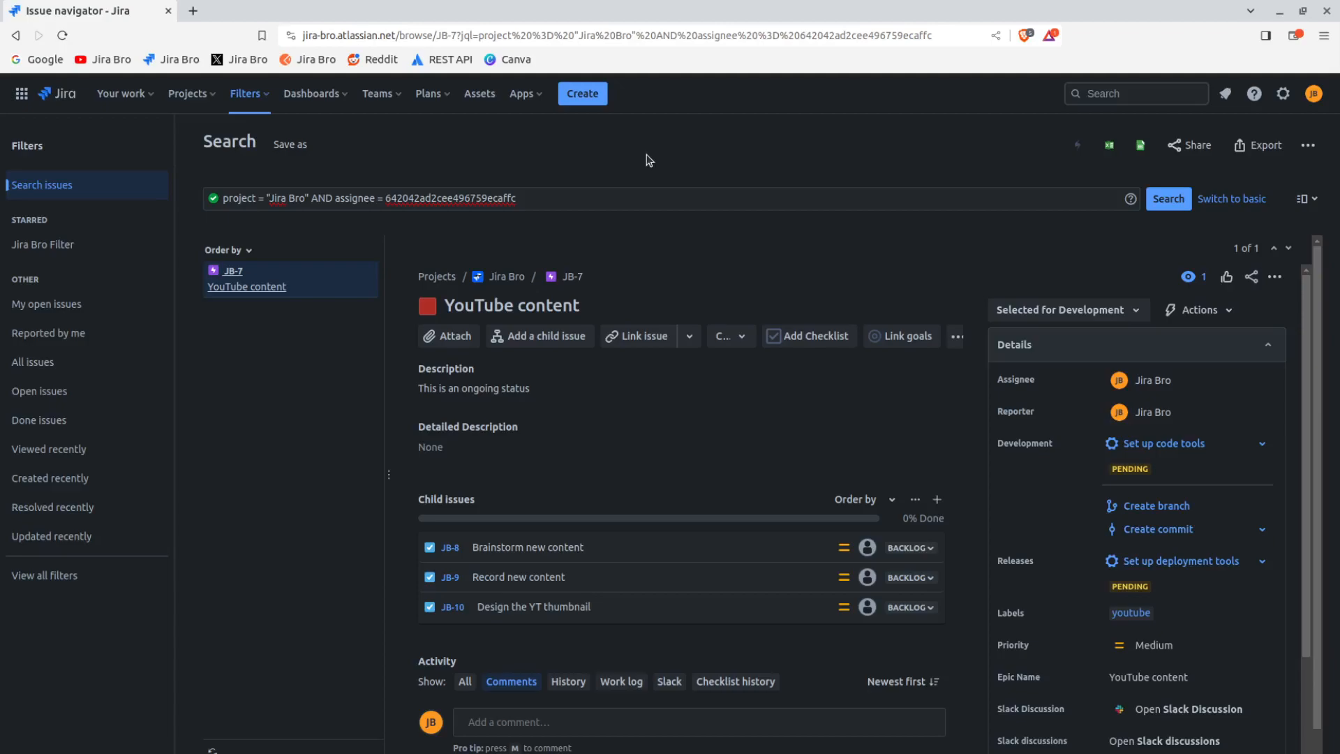
Replace the assignee condition with AND status = "In Progress" and run the search.
{"action": "left_click_drag", "start_coordinate": [530, 199], "coordinate": [313, 198]}
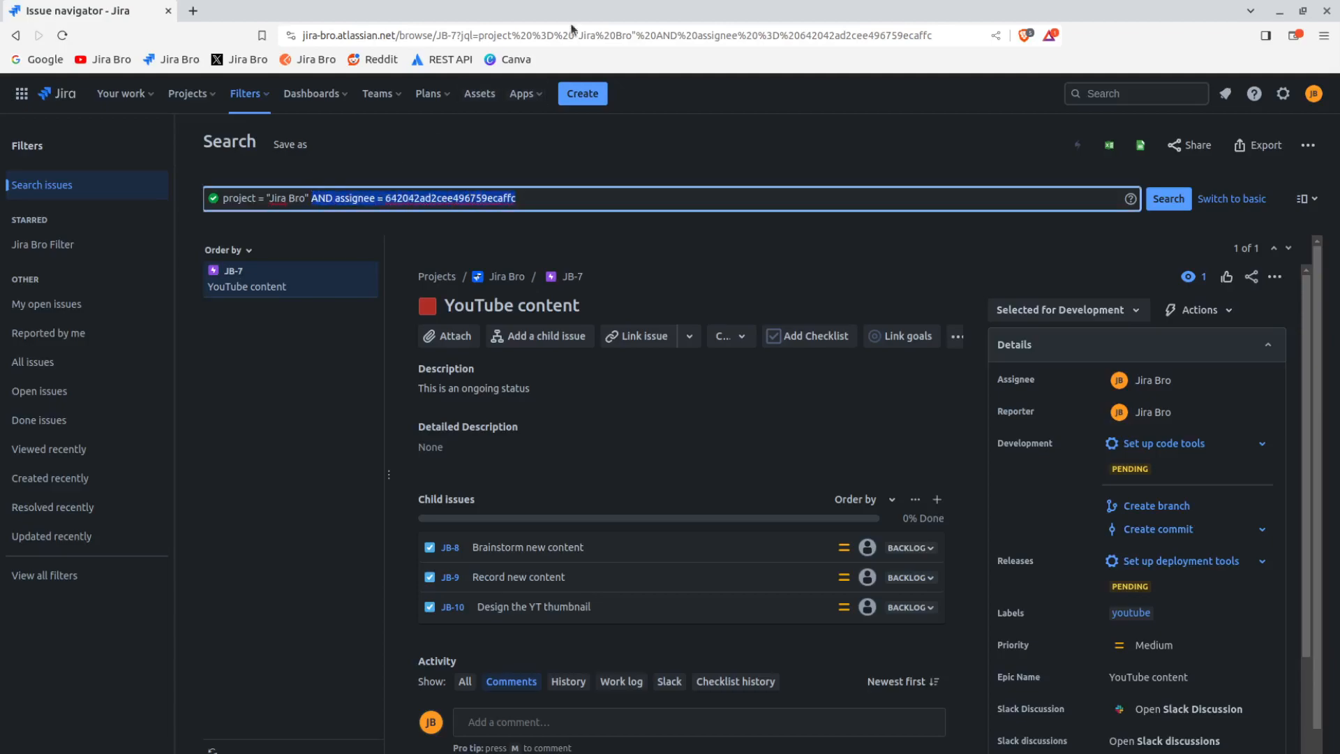
{"action": "key", "text": "BackSpace"}
{"action": "type", "text": "AND s"}
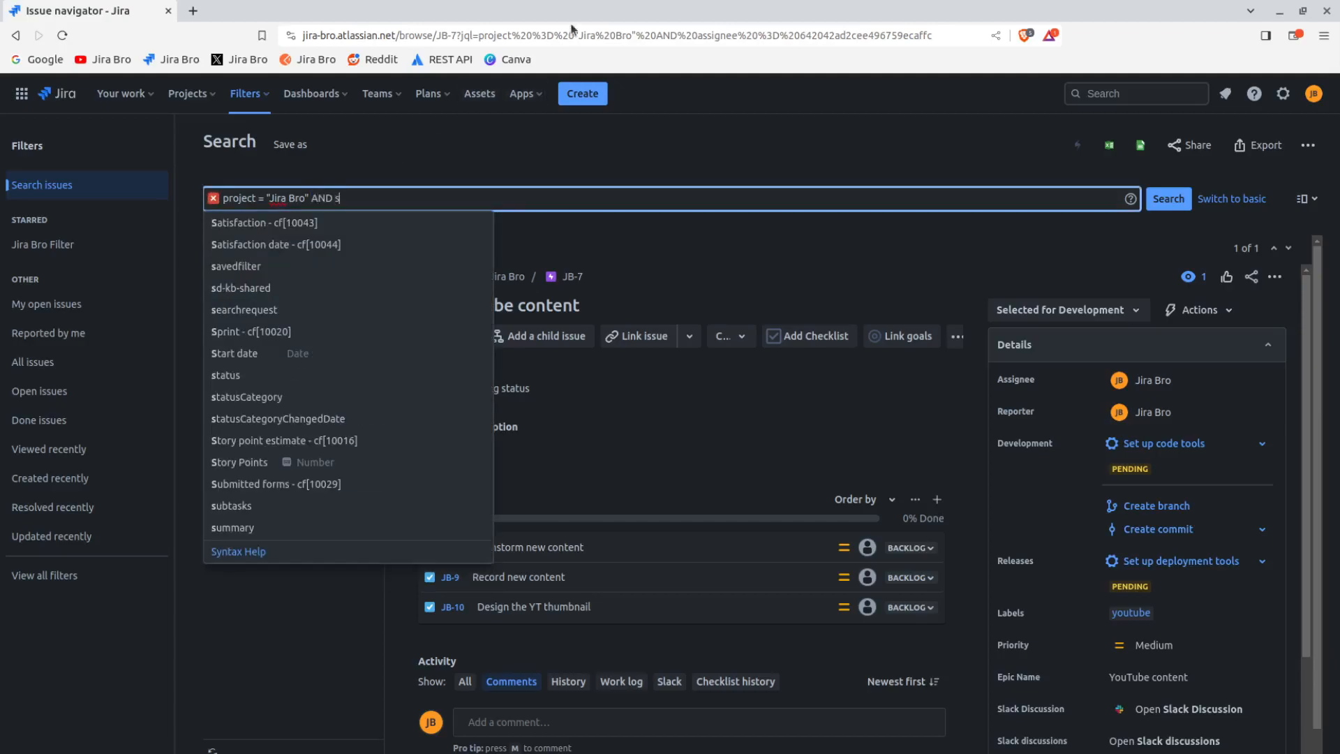
{"action": "type", "text": "tatus ="}
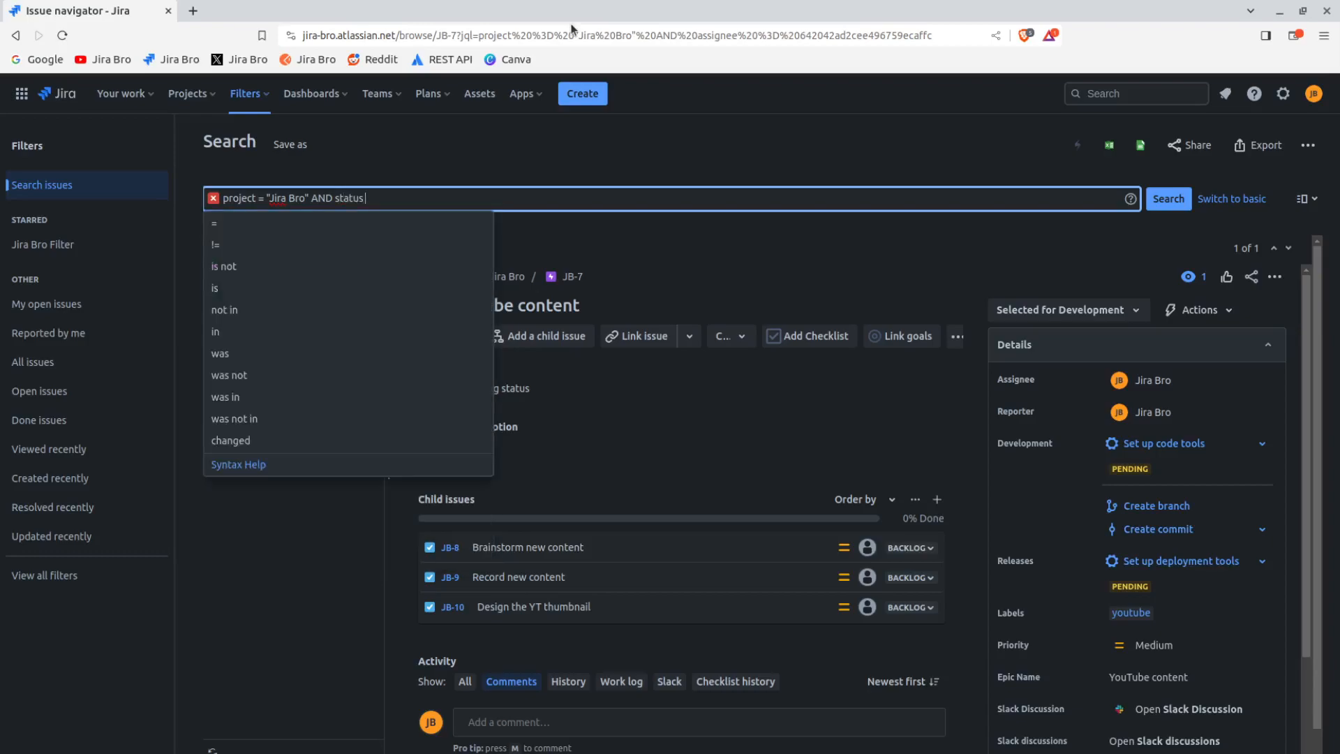
{"action": "key", "text": "Down"}
{"action": "key", "text": "Down"}
{"action": "key", "text": "Down"}
{"action": "key", "text": "Down"}
{"action": "key", "text": "Return"}
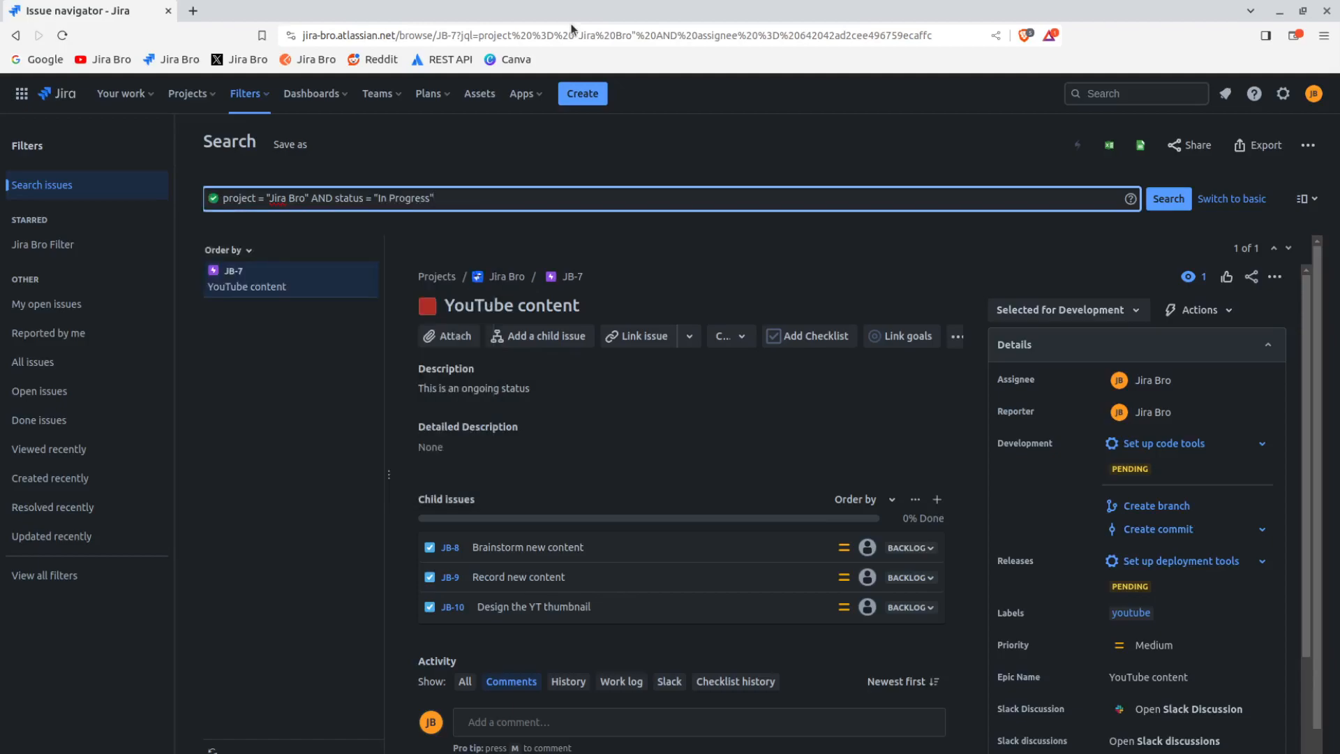
{"action": "left_click", "coordinate": [1167, 199]}
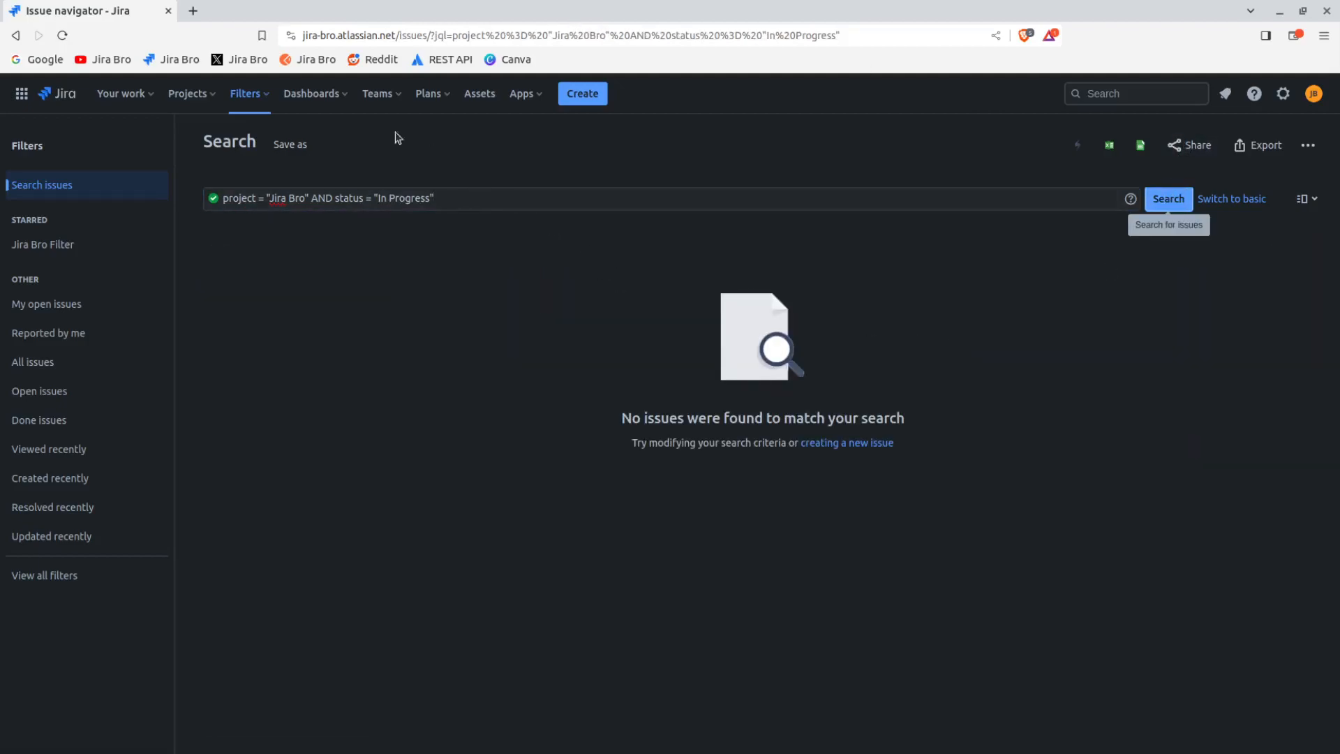
Change the query's status value to "Selected for Development" and run the search.
{"action": "left_click", "coordinate": [485, 201]}
{"action": "left_click_drag", "start_coordinate": [485, 200], "coordinate": [389, 200]}
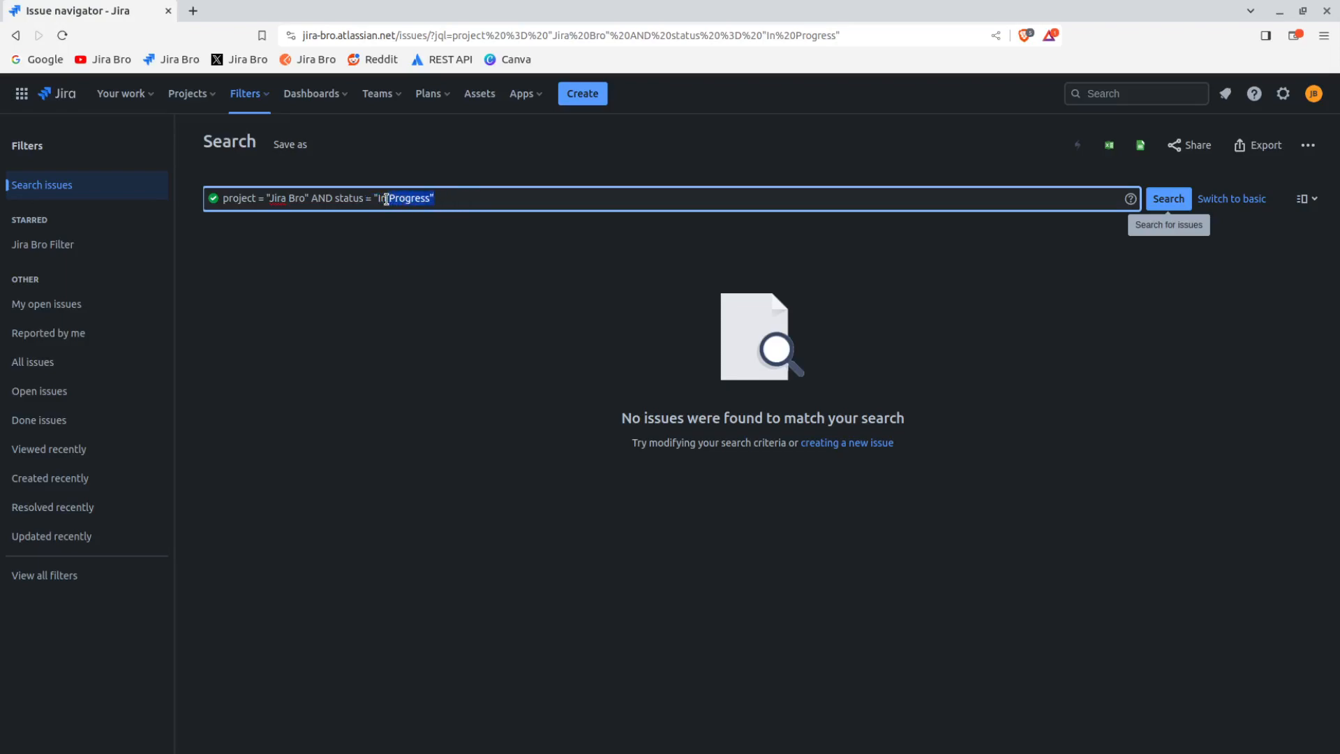
{"action": "key", "text": "BackSpace"}
{"action": "key", "text": "BackSpace"}
{"action": "key", "text": "BackSpace"}
{"action": "key", "text": "BackSpace"}
{"action": "key", "text": "BackSpace"}
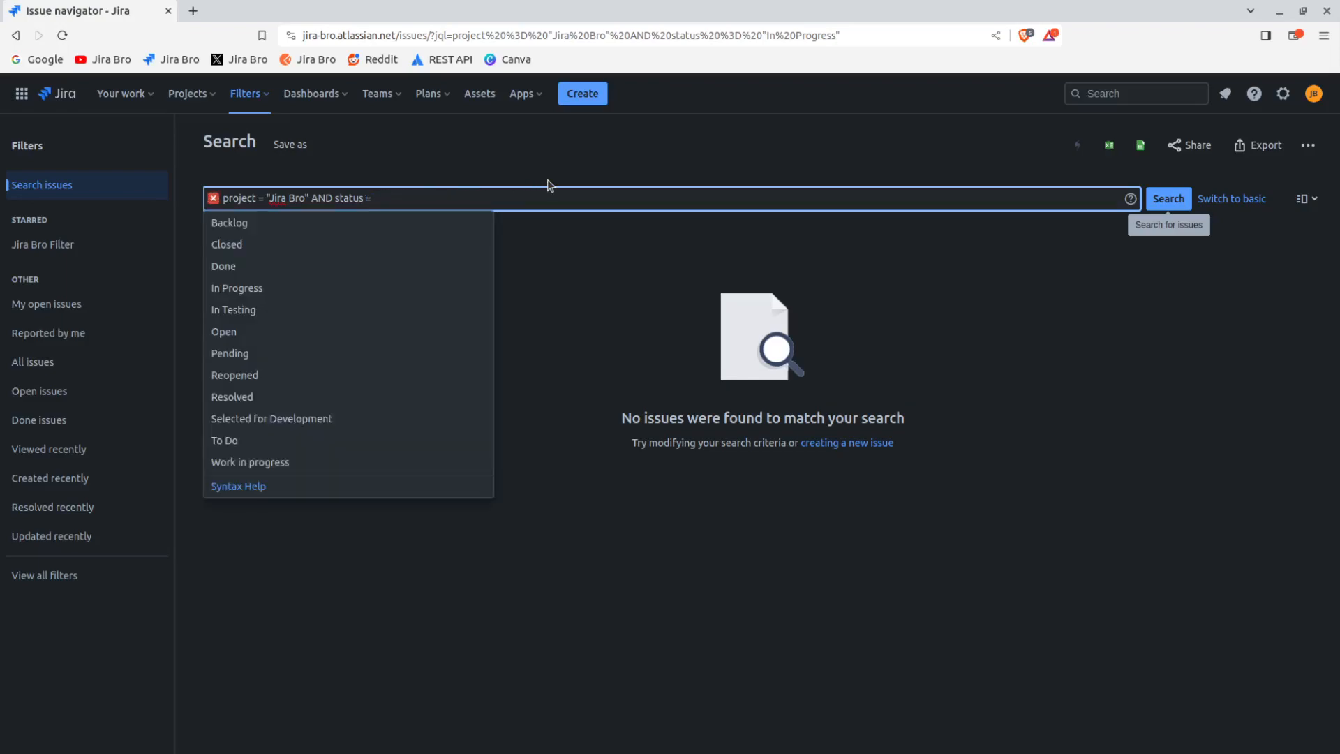
{"action": "key", "text": "Down"}
{"action": "key", "text": "Down"}
{"action": "key", "text": "Down"}
{"action": "key", "text": "Down"}
{"action": "key", "text": "Down"}
{"action": "key", "text": "Down"}
{"action": "key", "text": "Down"}
{"action": "key", "text": "Down"}
{"action": "key", "text": "Down"}
{"action": "key", "text": "Down"}
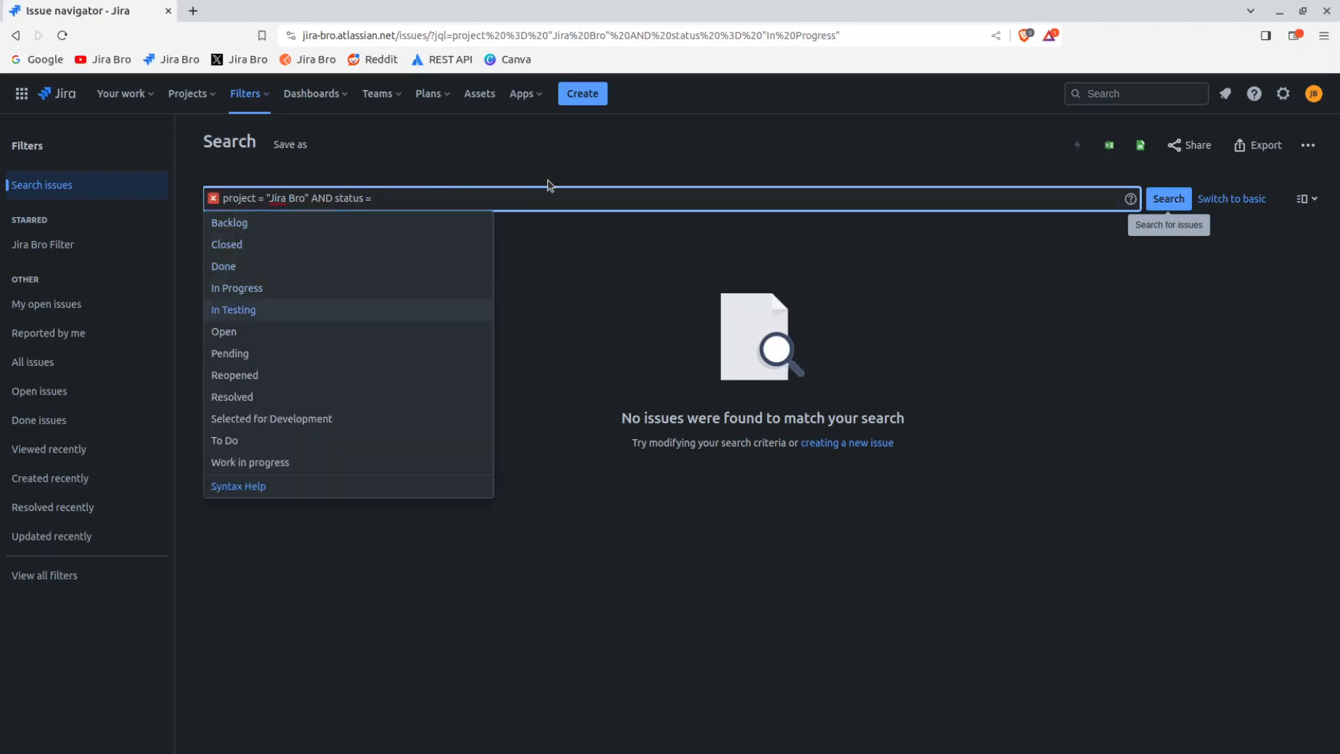
{"action": "key", "text": "Return"}
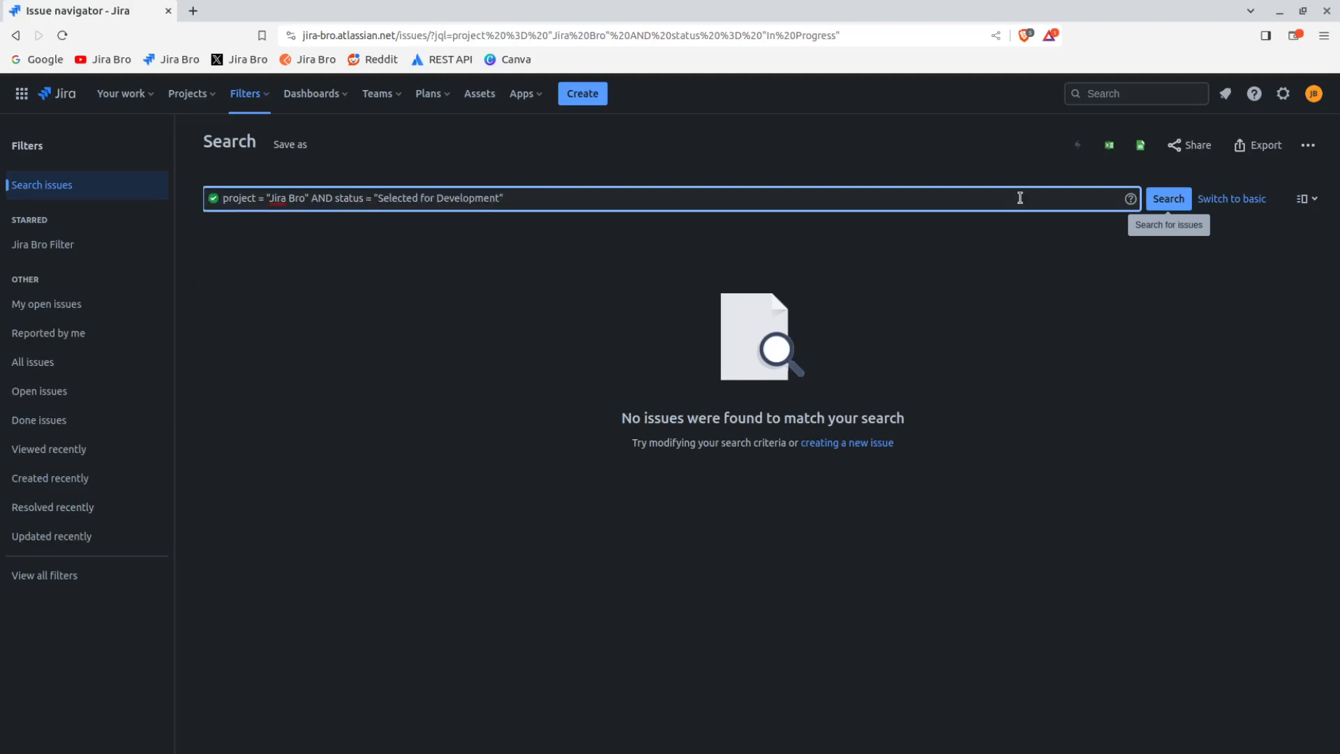
{"action": "left_click", "coordinate": [1167, 199]}
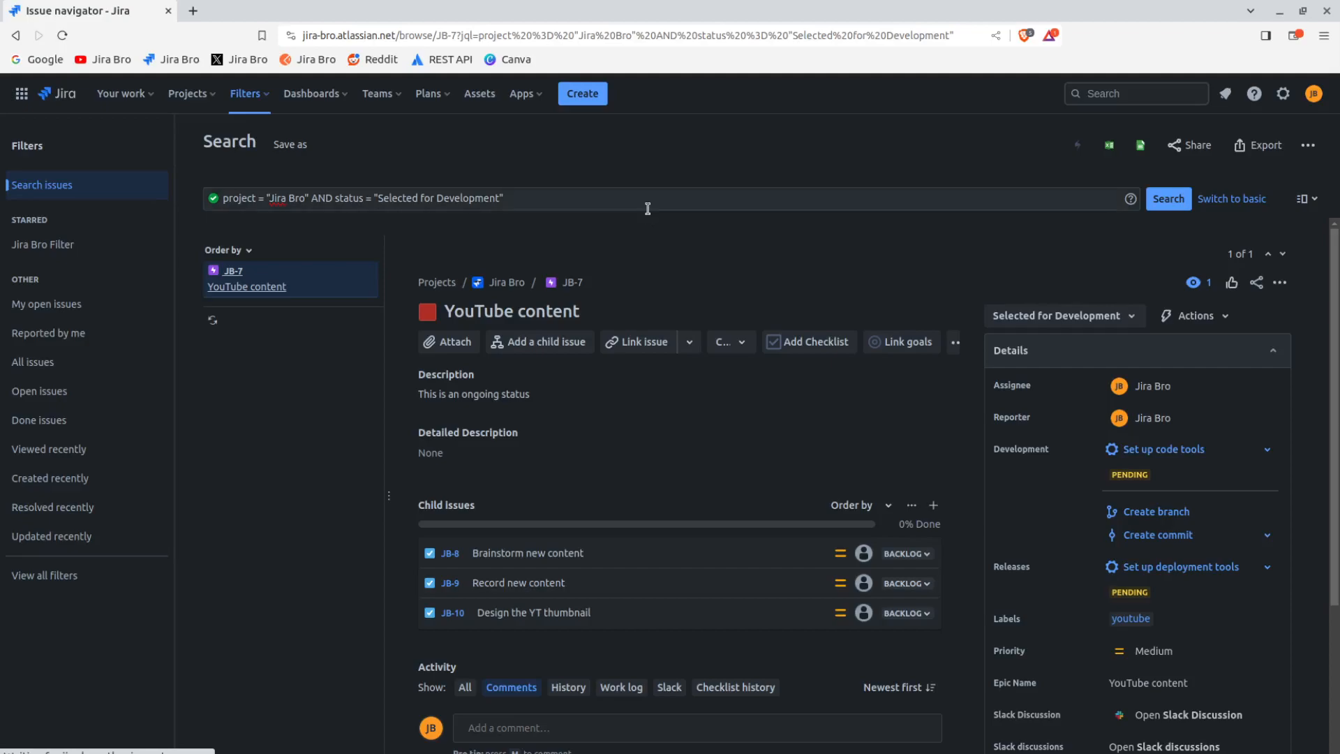
Append AND assignee = with the Jira Bro user to the project and status query, and run the search.
{"action": "left_click", "coordinate": [605, 202]}
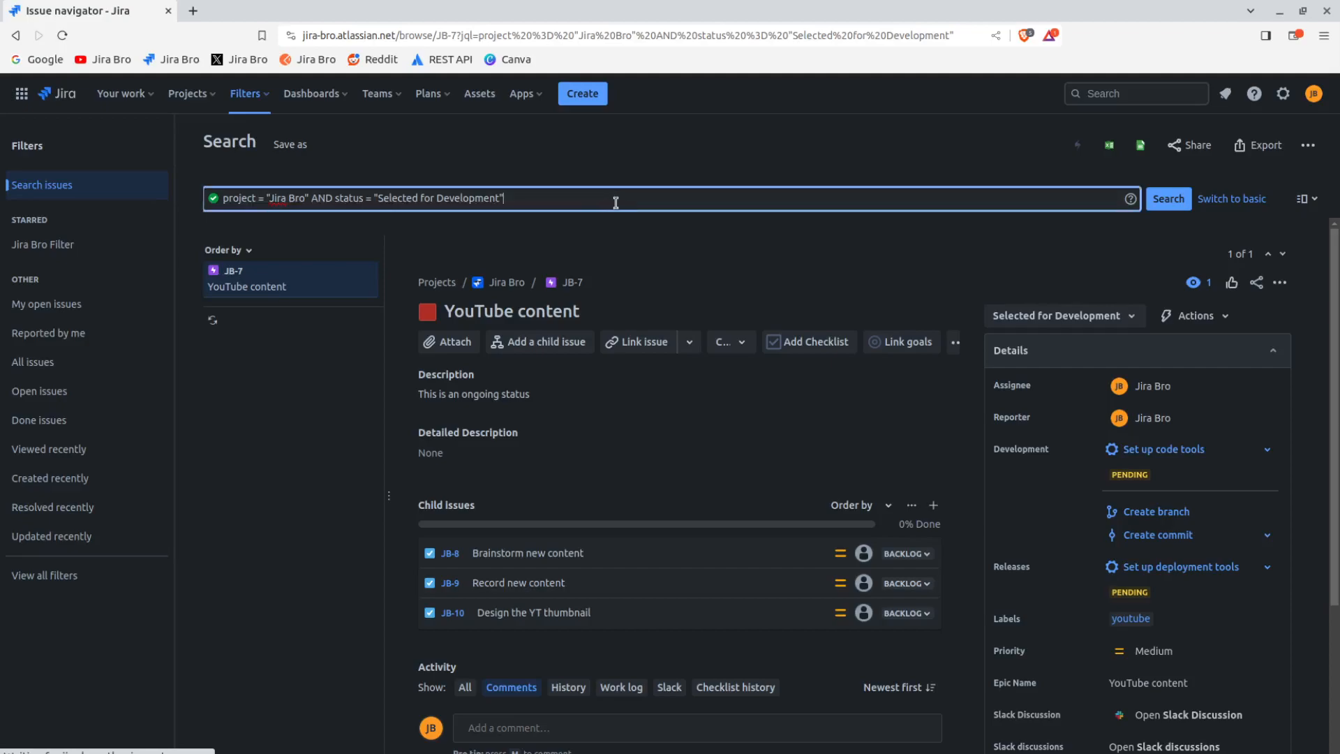
{"action": "type", "text": "AND assignee ="}
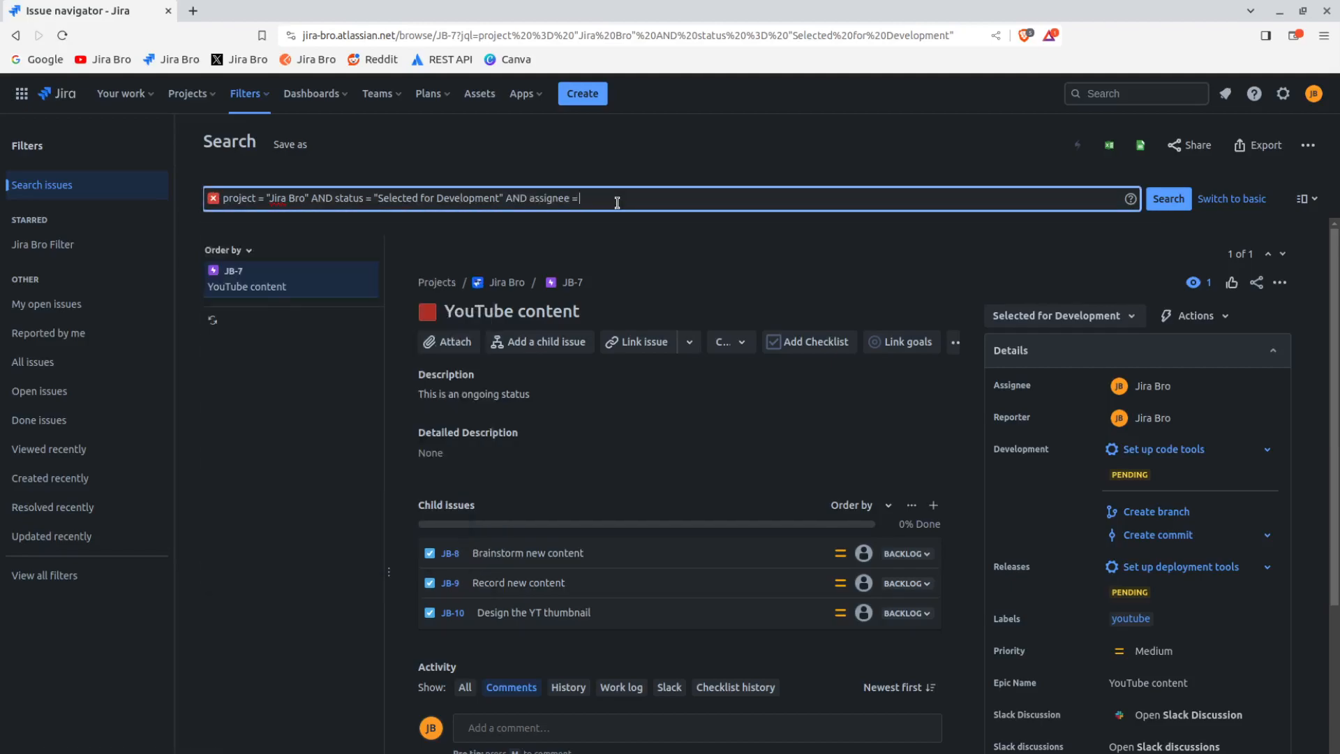
{"action": "key", "text": "Down"}
{"action": "key", "text": "Down"}
{"action": "key", "text": "Down"}
{"action": "key", "text": "Down"}
{"action": "key", "text": "Down"}
{"action": "key", "text": "Down"}
{"action": "key", "text": "Down"}
{"action": "key", "text": "Down"}
{"action": "key", "text": "Down"}
{"action": "key", "text": "Down"}
{"action": "key", "text": "Down"}
{"action": "key", "text": "Down"}
{"action": "key", "text": "Return"}
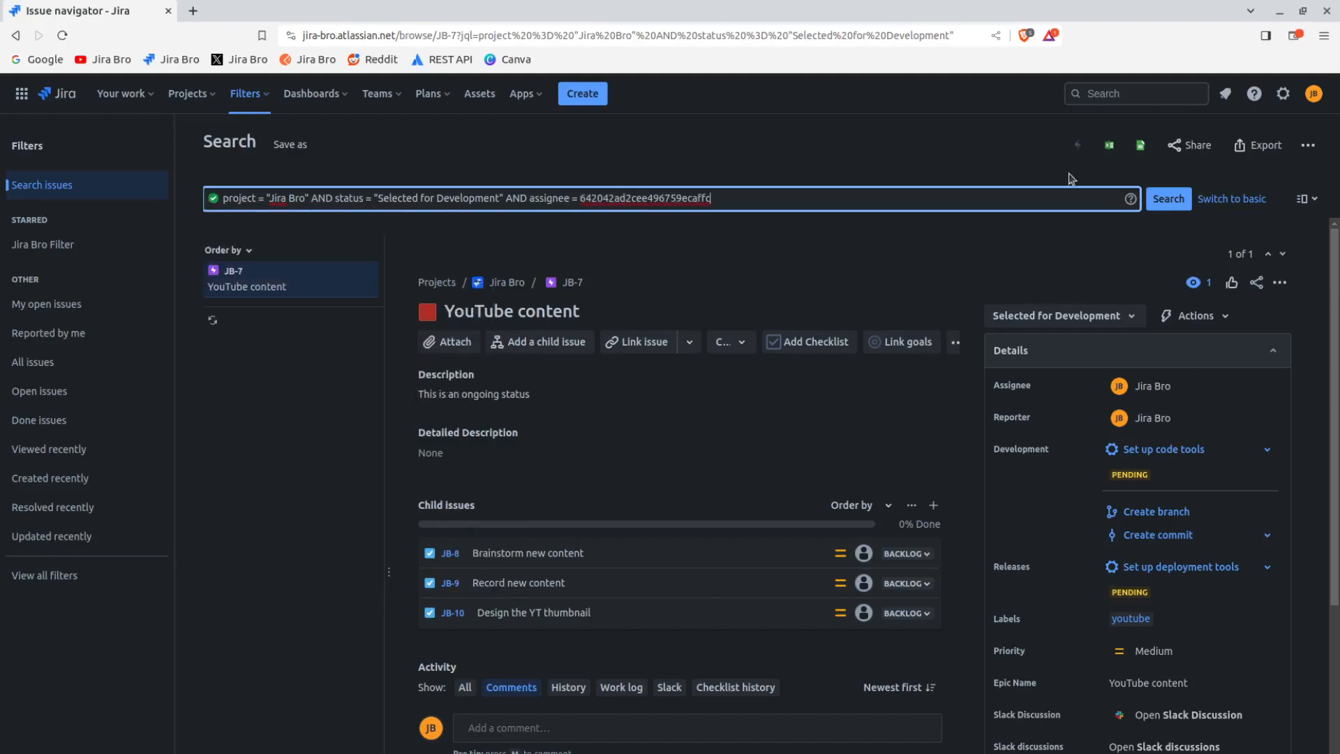
{"action": "left_click", "coordinate": [1167, 199]}
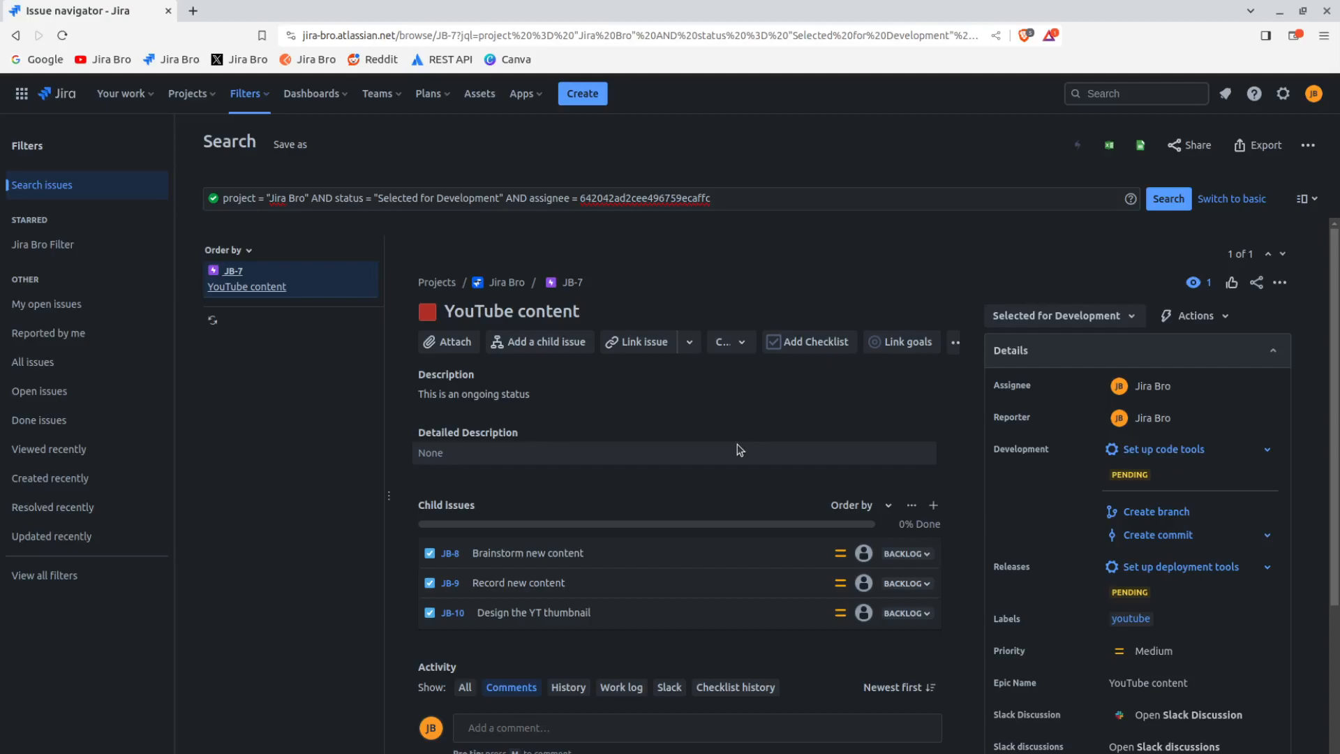
Replace the status and assignee conditions after the project condition with the statusCategory field.
{"action": "left_click", "coordinate": [709, 196]}
{"action": "left_click_drag", "start_coordinate": [709, 196], "coordinate": [335, 195]}
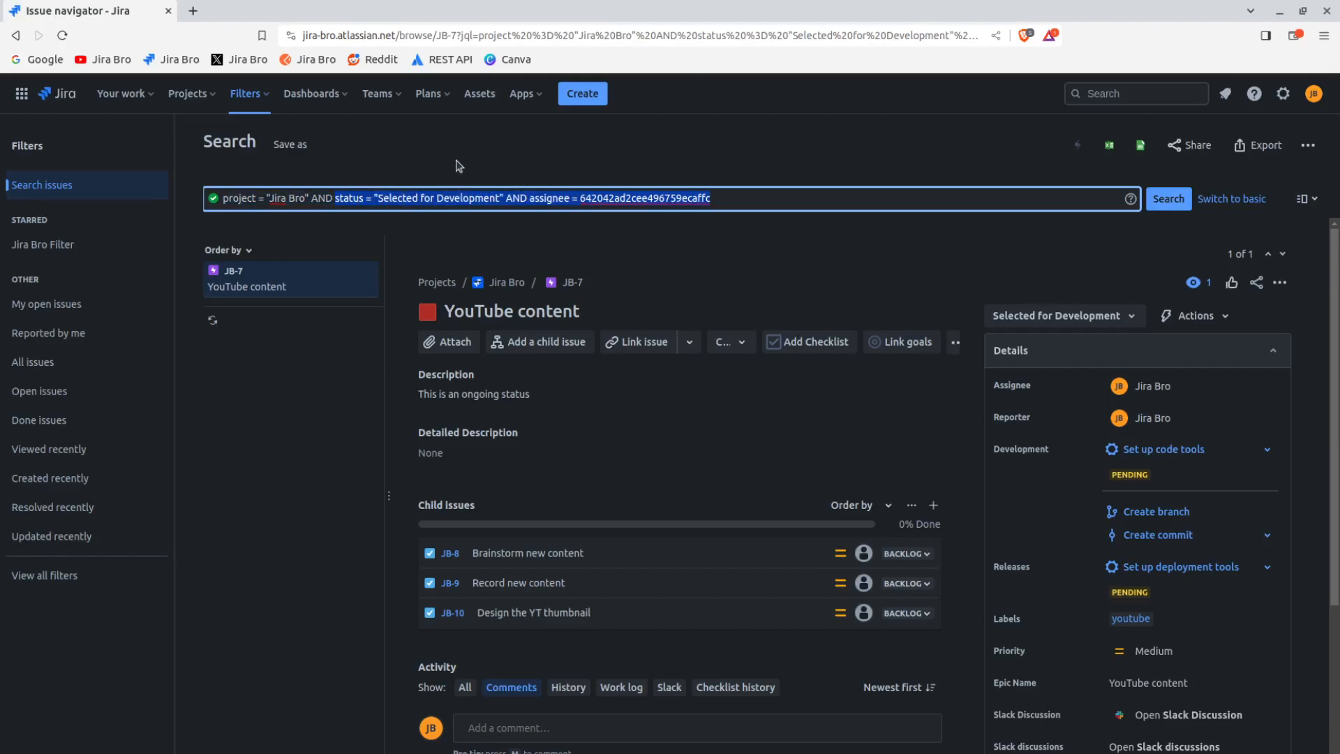
{"action": "key", "text": "BackSpace"}
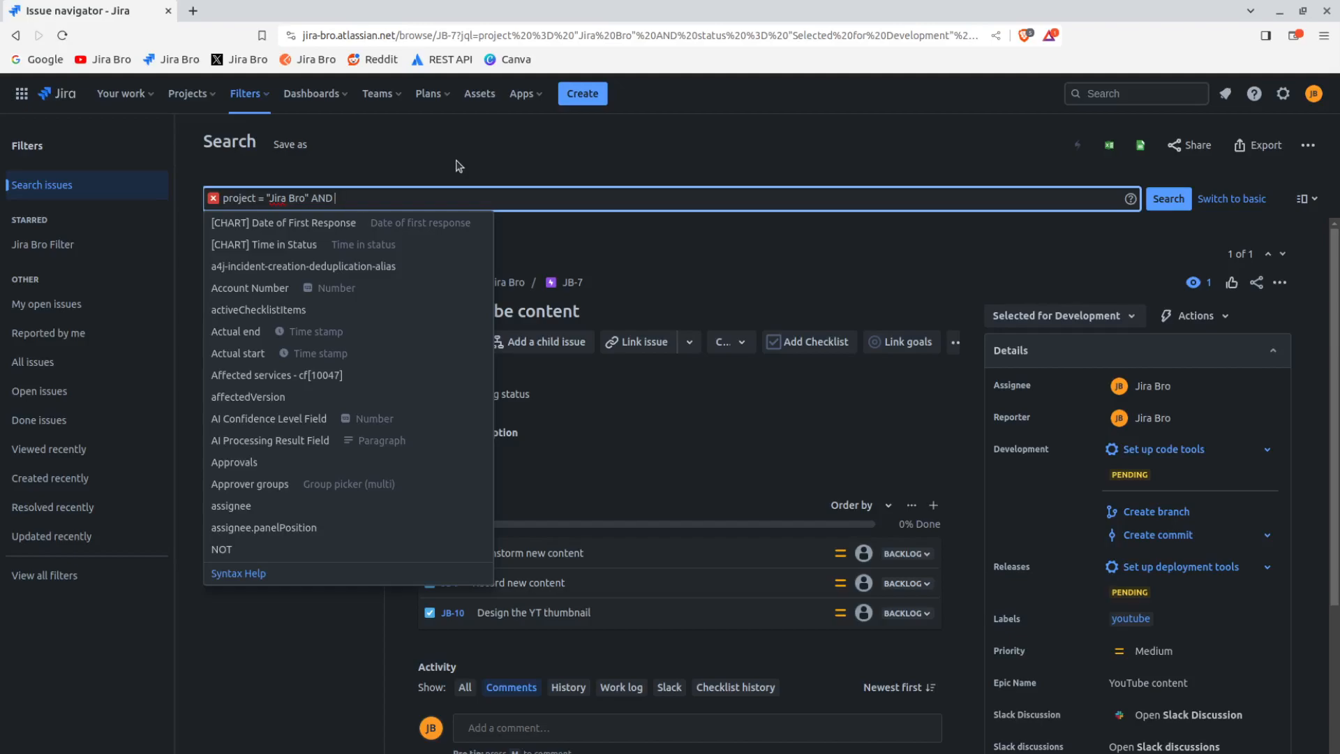
{"action": "type", "text": "statu"}
{"action": "key", "text": "Down"}
{"action": "key", "text": "Down"}
{"action": "key", "text": "Return"}
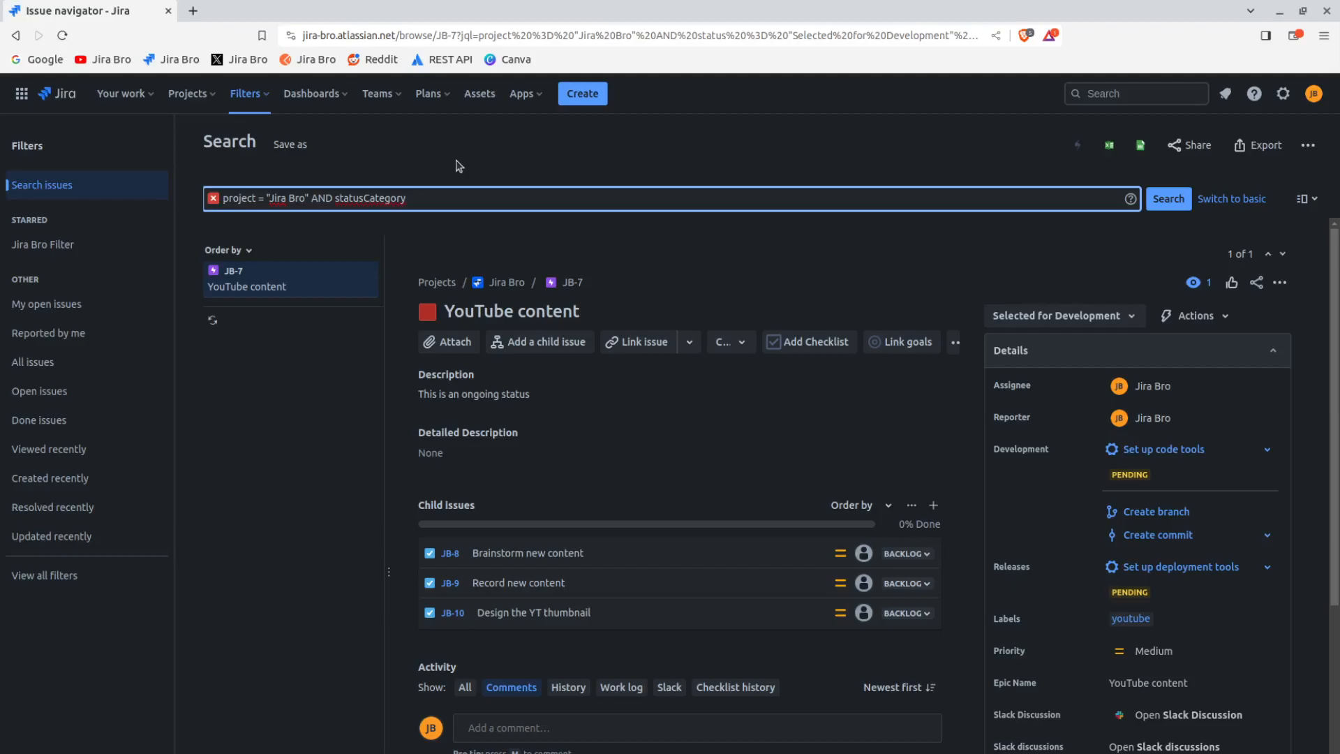
Complete the statusCategory condition with = "Done" and run the search.
{"action": "type", "text": "="}
{"action": "type", "text": "\"Done\""}
{"action": "key", "text": "BackSpace"}
{"action": "key", "text": "BackSpace"}
{"action": "key", "text": "BackSpace"}
{"action": "key", "text": "BackSpace"}
{"action": "type", "text": "one\""}
{"action": "left_click", "coordinate": [1167, 199]}
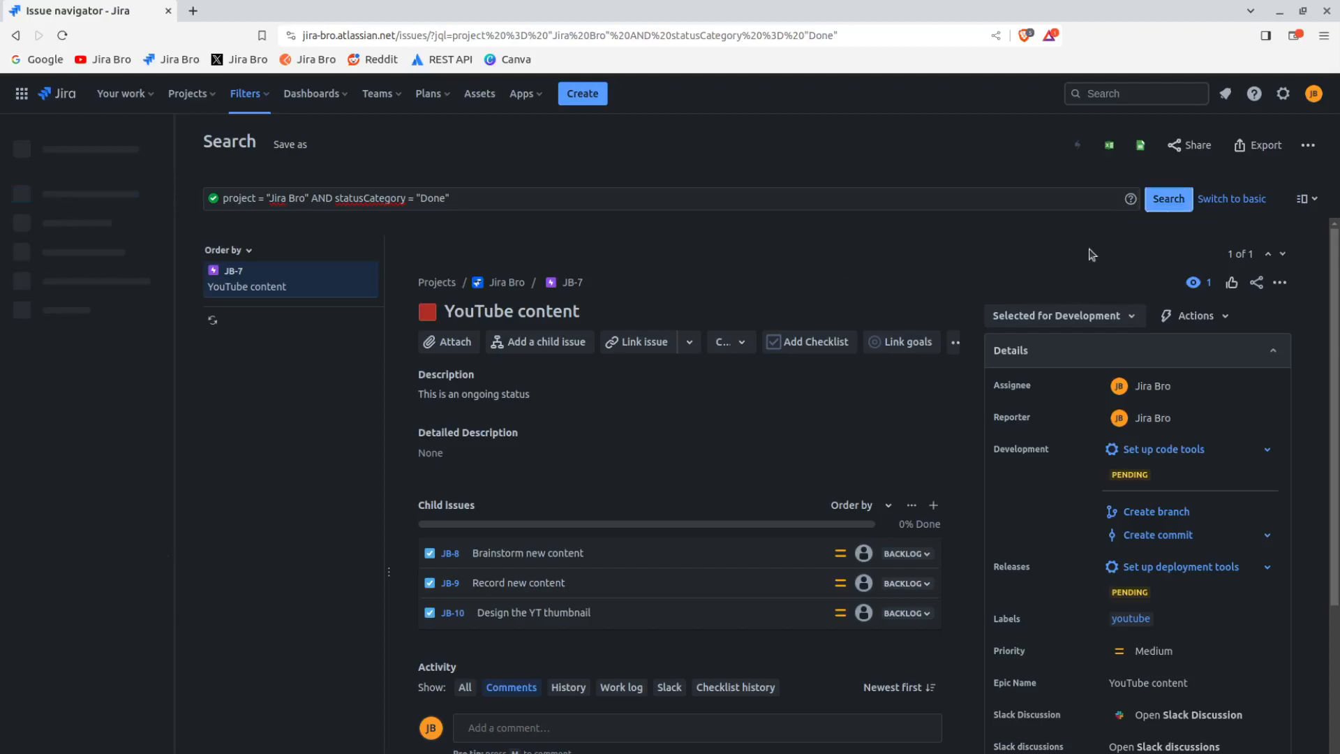
Change the statusCategory value to "In Progress", run the search and reload the page.
{"action": "left_click_drag", "start_coordinate": [465, 202], "coordinate": [419, 195]}
{"action": "type", "text": "IN"}
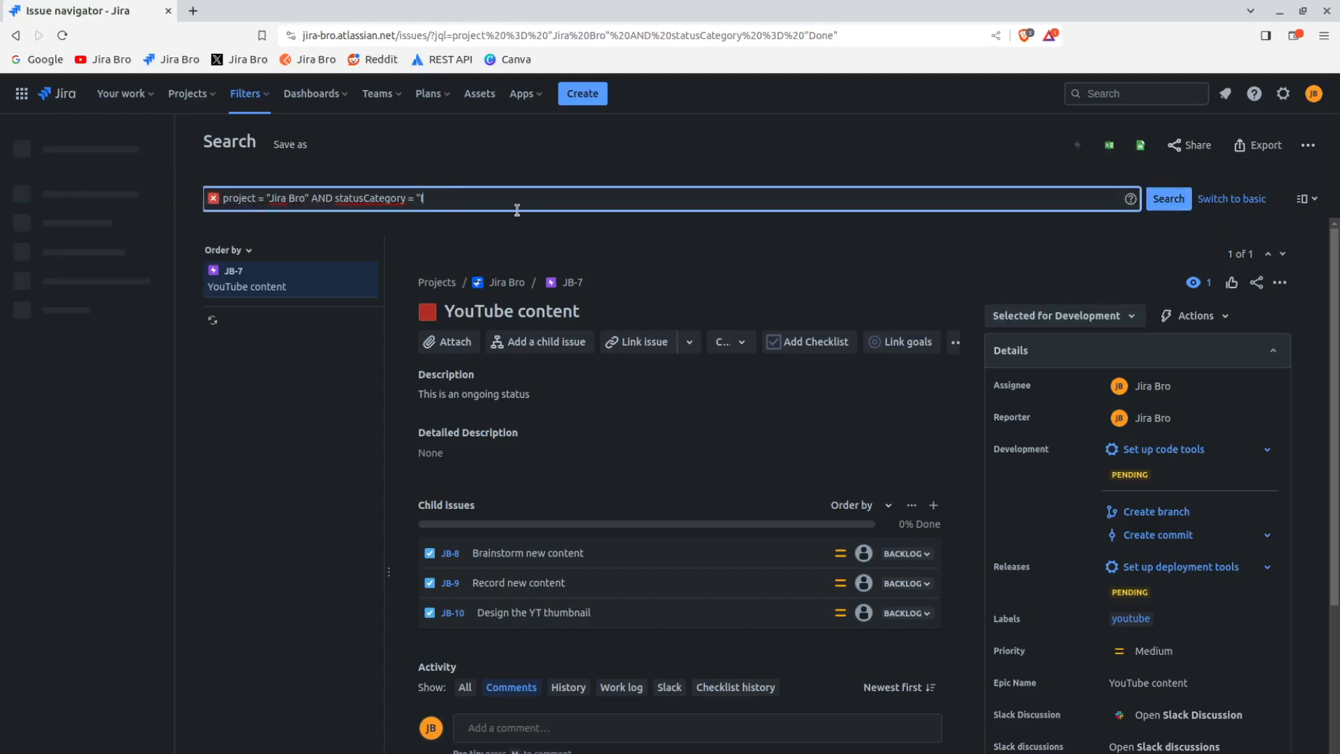
{"action": "key", "text": "BackSpace"}
{"action": "key", "text": "BackSpace"}
{"action": "type", "text": "n Progress\""}
{"action": "left_click", "coordinate": [1168, 198]}
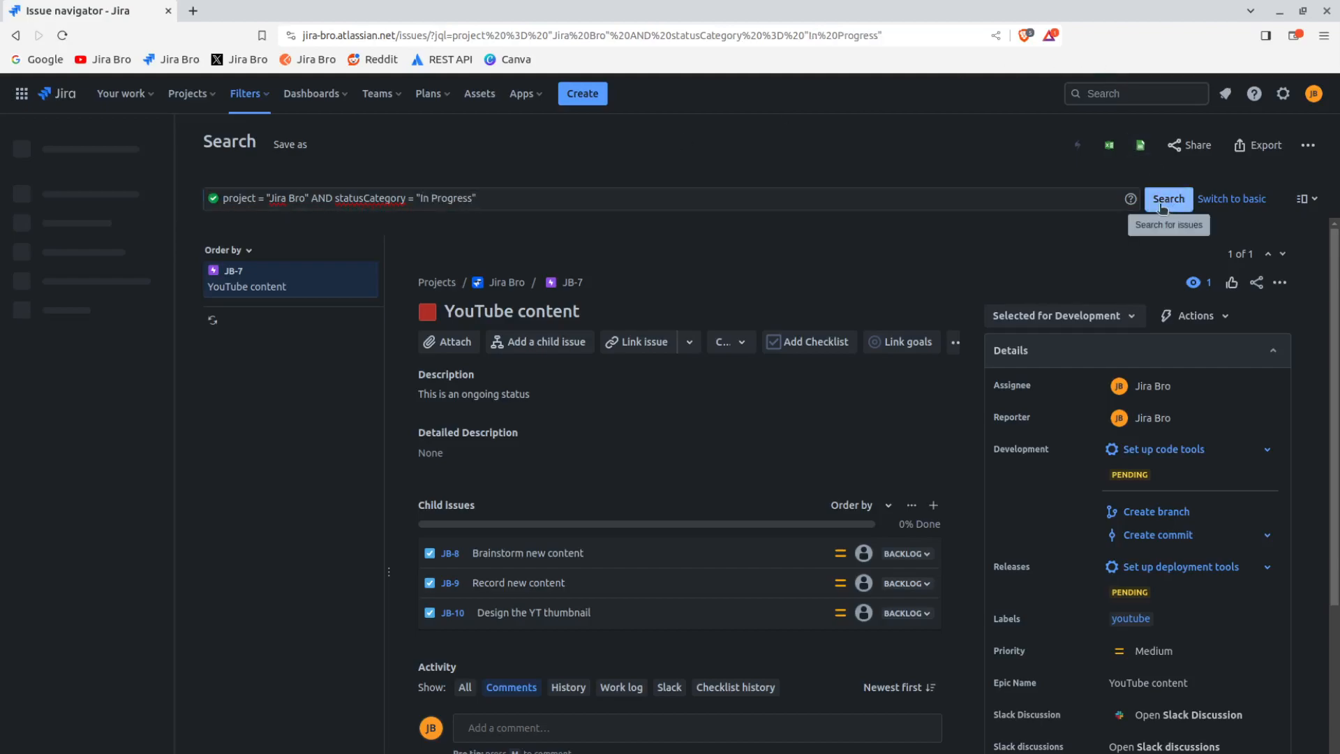
{"action": "left_click", "coordinate": [62, 35]}
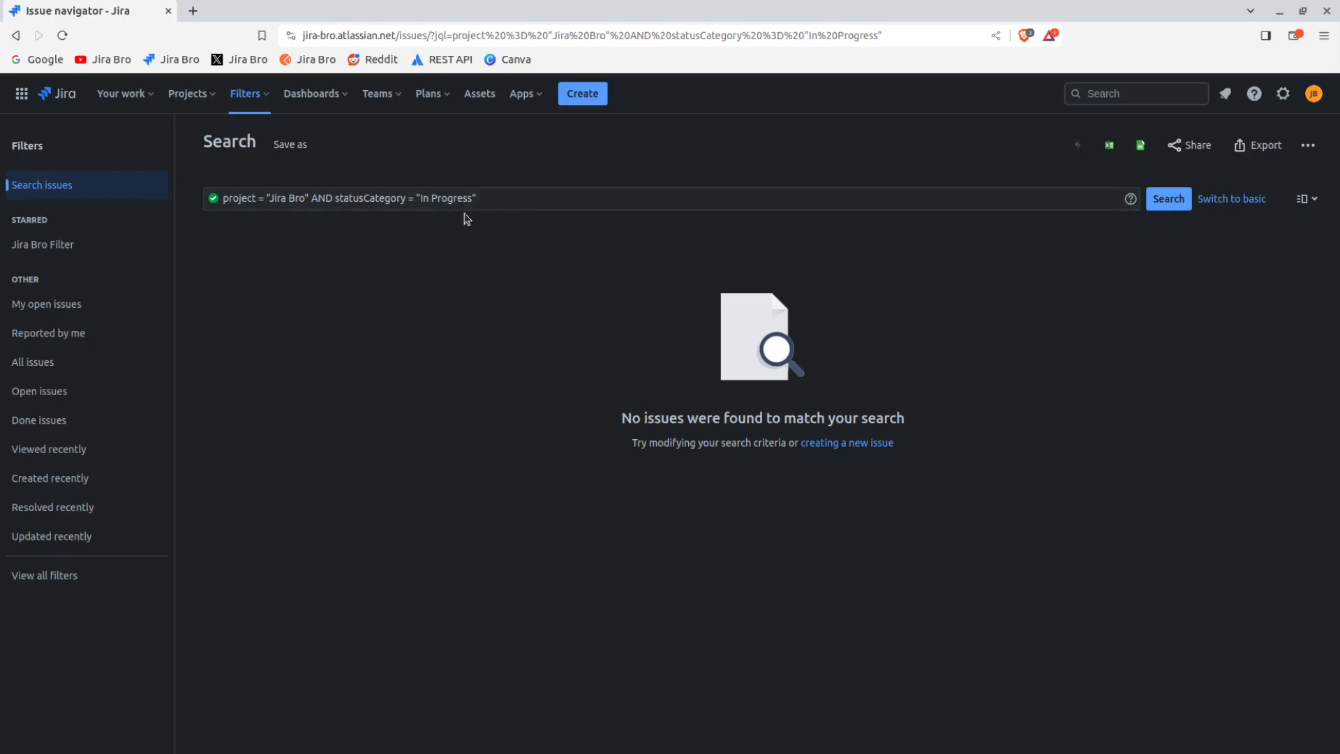
Replace the whole query with description ~ "test" and run the search.
{"action": "left_click_drag", "start_coordinate": [492, 200], "coordinate": [202, 197]}
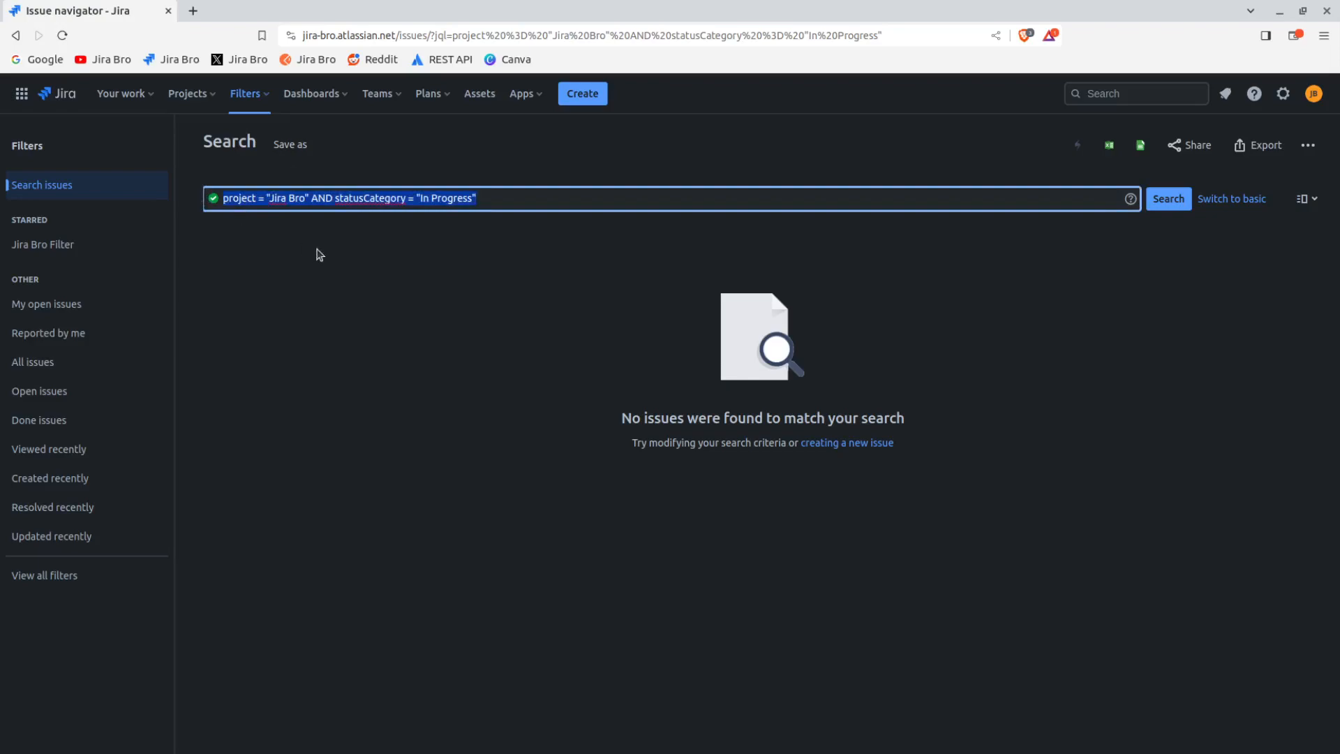
{"action": "key", "text": "BackSpace"}
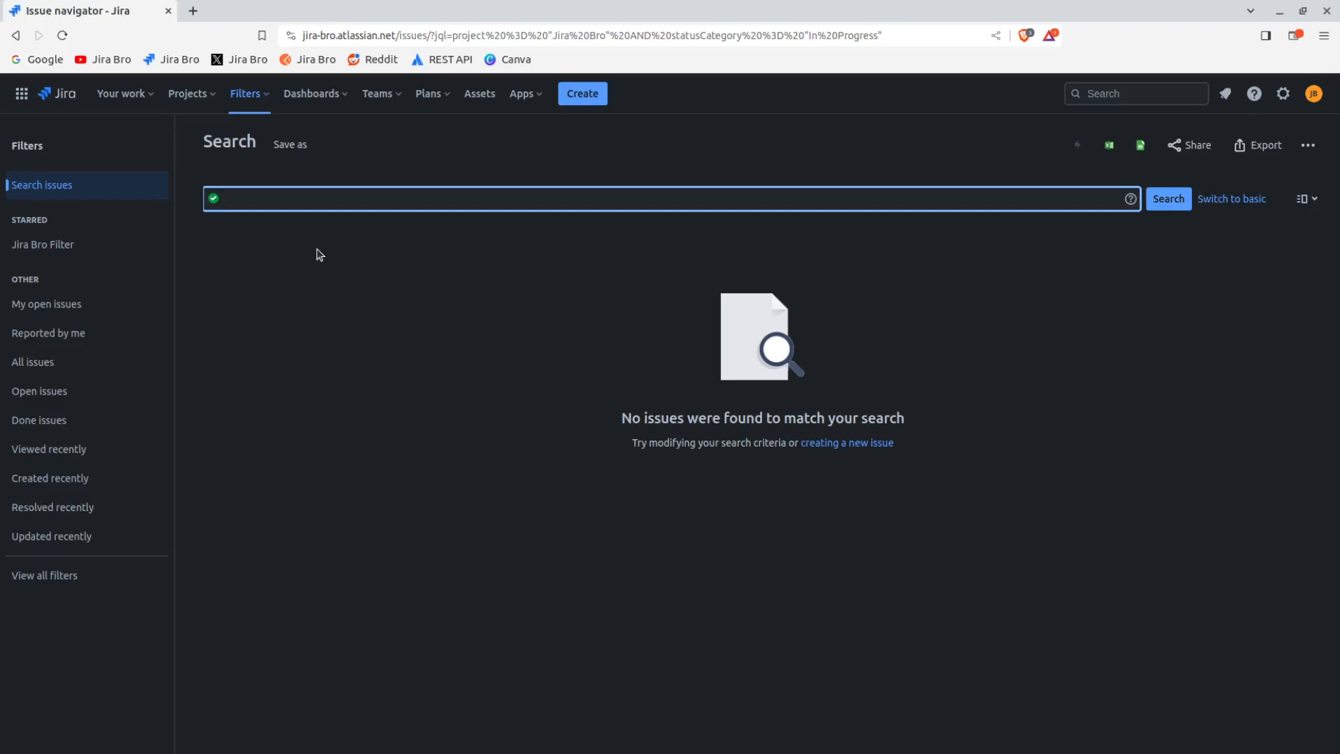
{"action": "type", "text": "desc"}
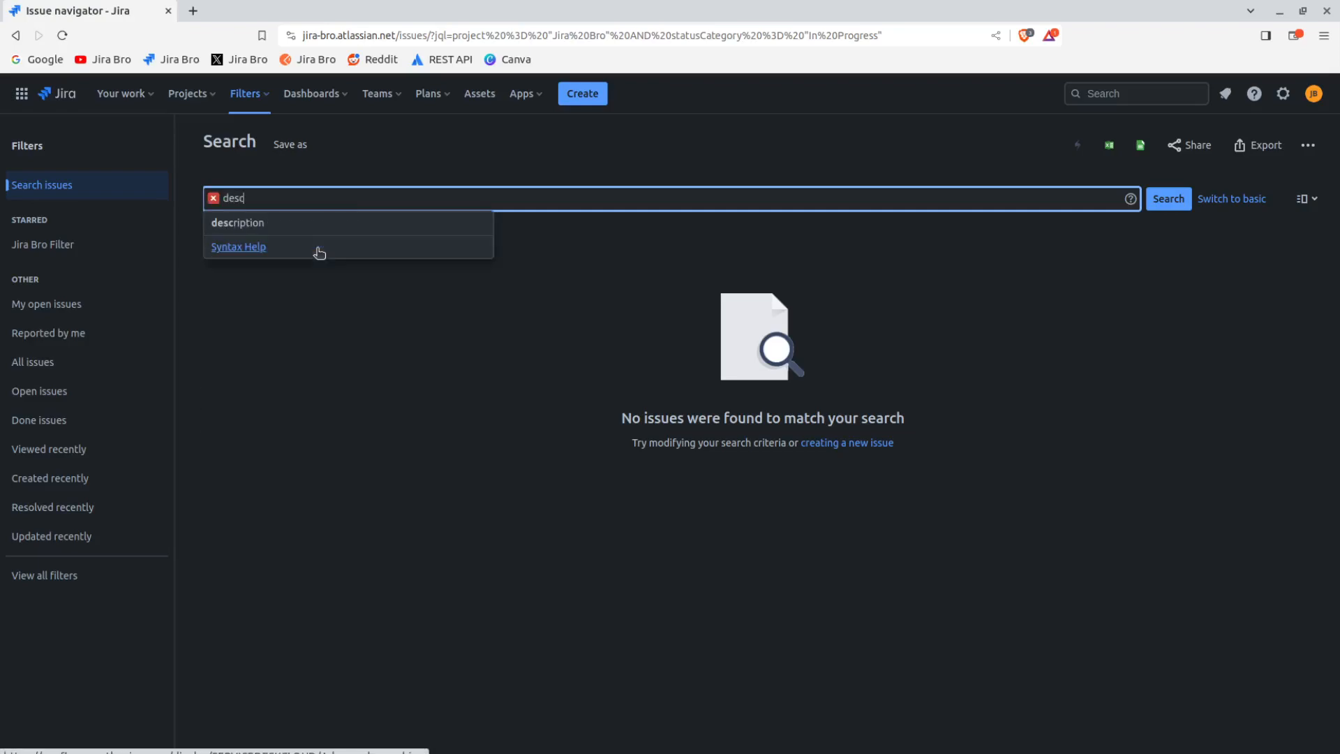
{"action": "key", "text": "Return"}
{"action": "type", "text": "~ "}
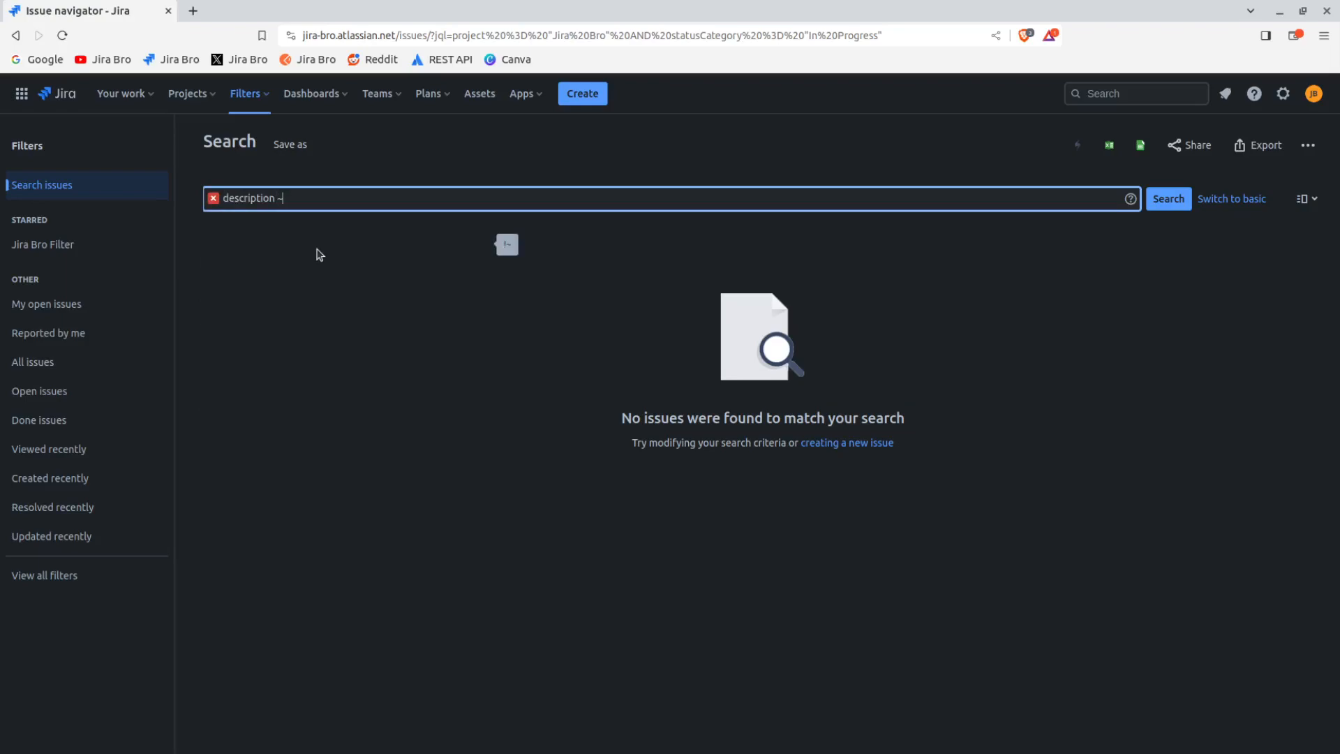
{"action": "type", "text": "\"test\""}
{"action": "left_click", "coordinate": [1167, 199]}
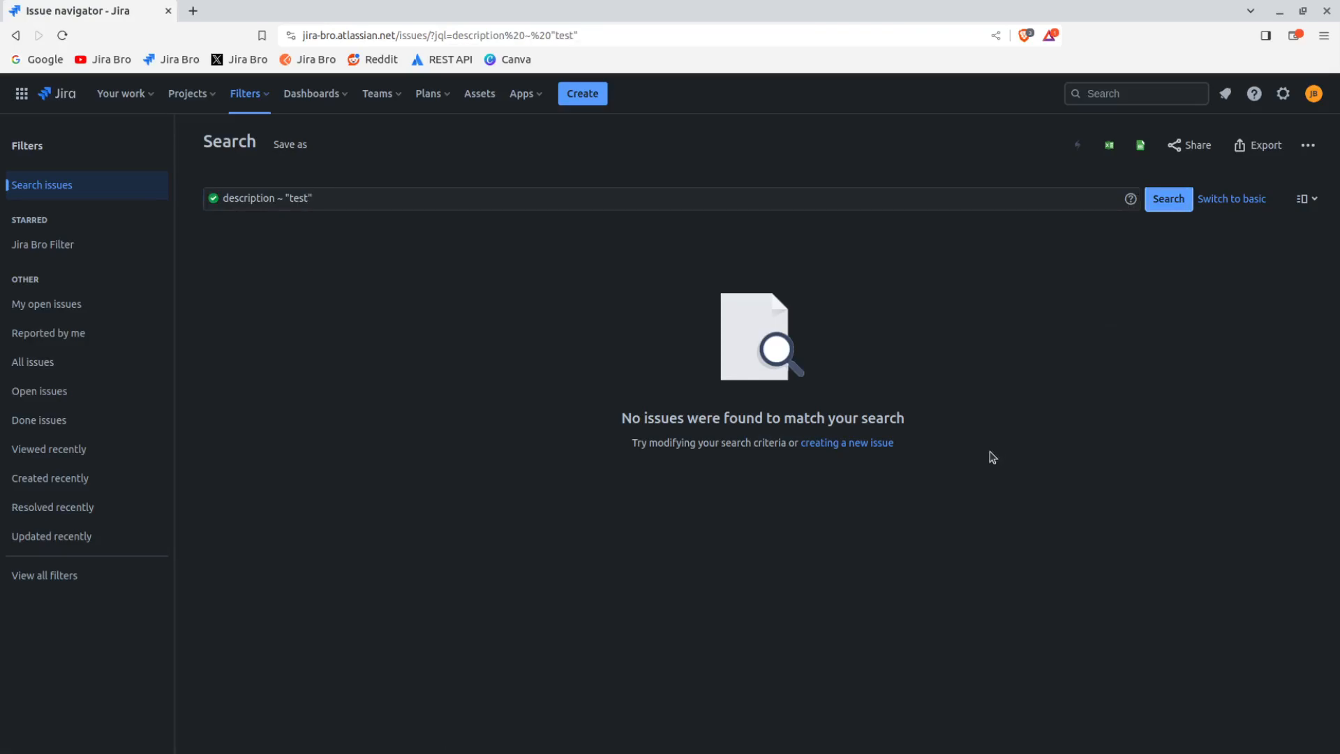
{"action": "left_click", "coordinate": [274, 197]}
{"action": "left_click_drag", "start_coordinate": [223, 198], "coordinate": [288, 198]}
{"action": "left_click", "coordinate": [289, 198]}
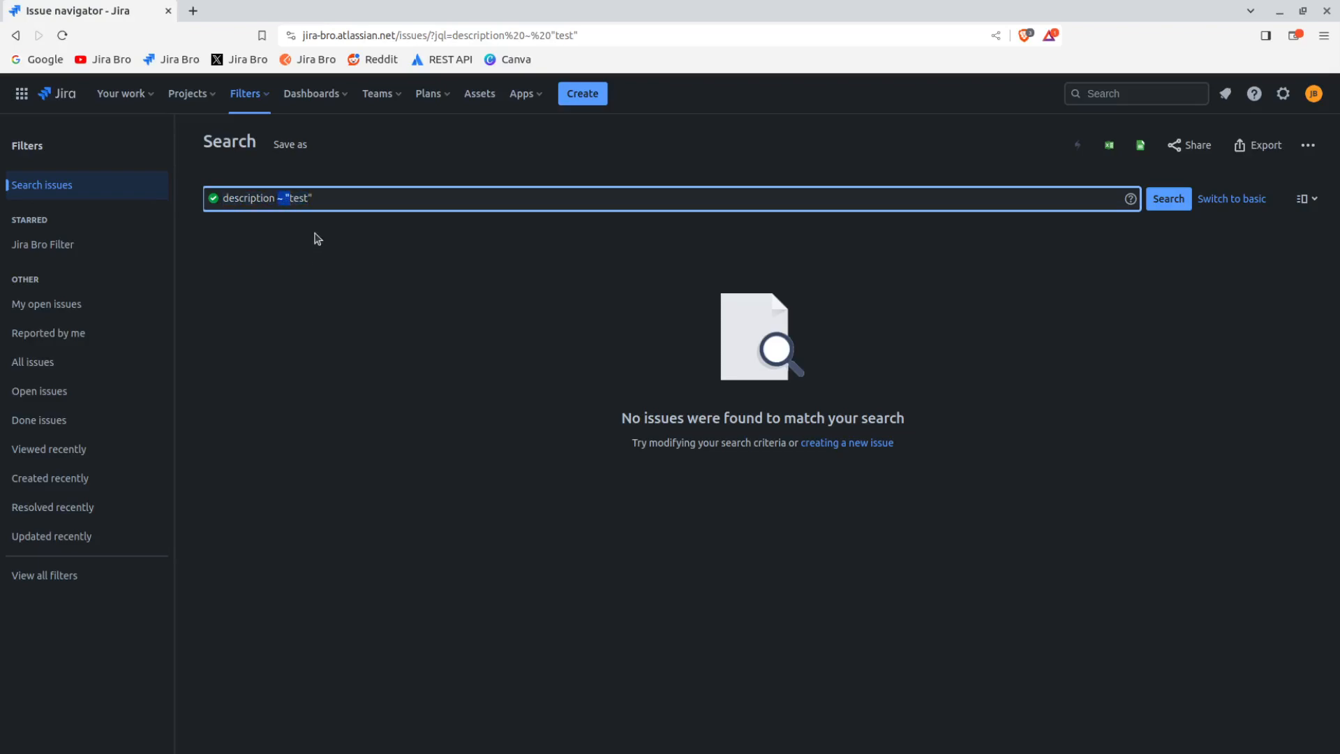
{"action": "left_click_drag", "start_coordinate": [290, 197], "coordinate": [302, 198]}
{"action": "key", "text": "ctrl+z"}
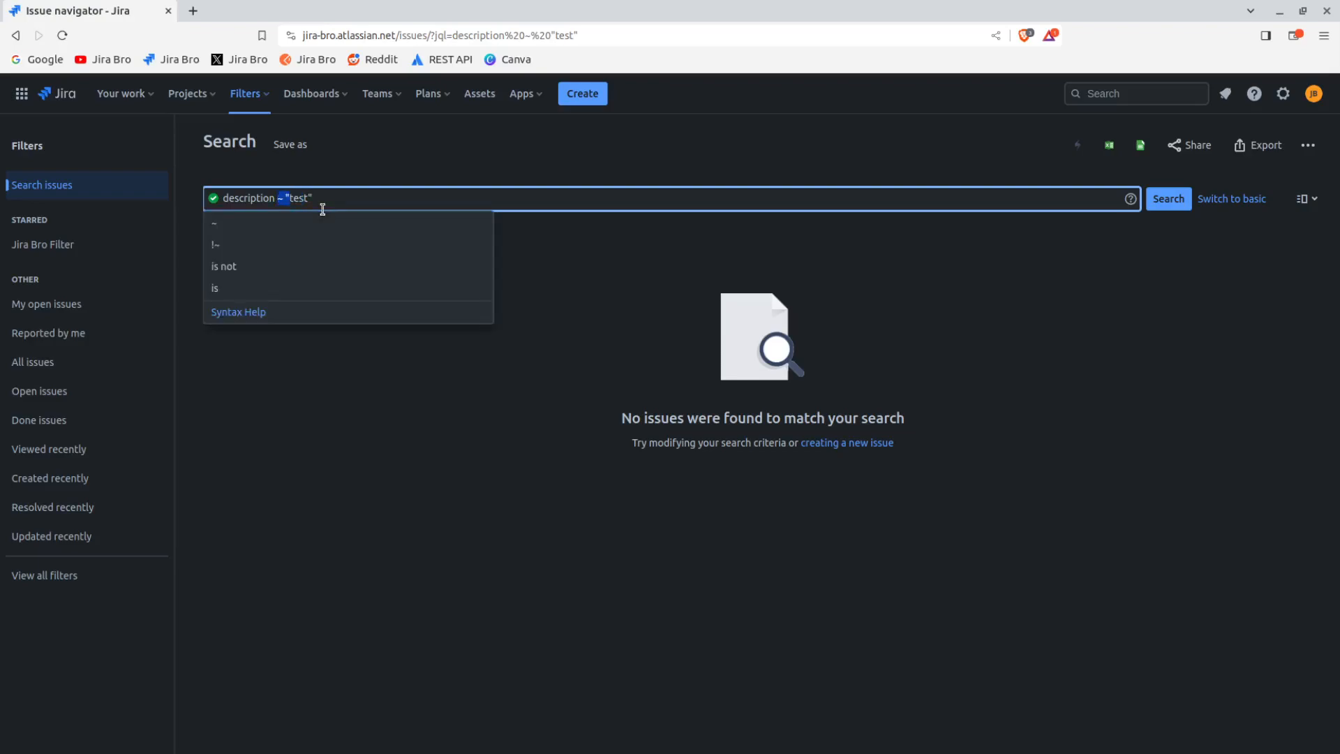
{"action": "left_click", "coordinate": [466, 489]}
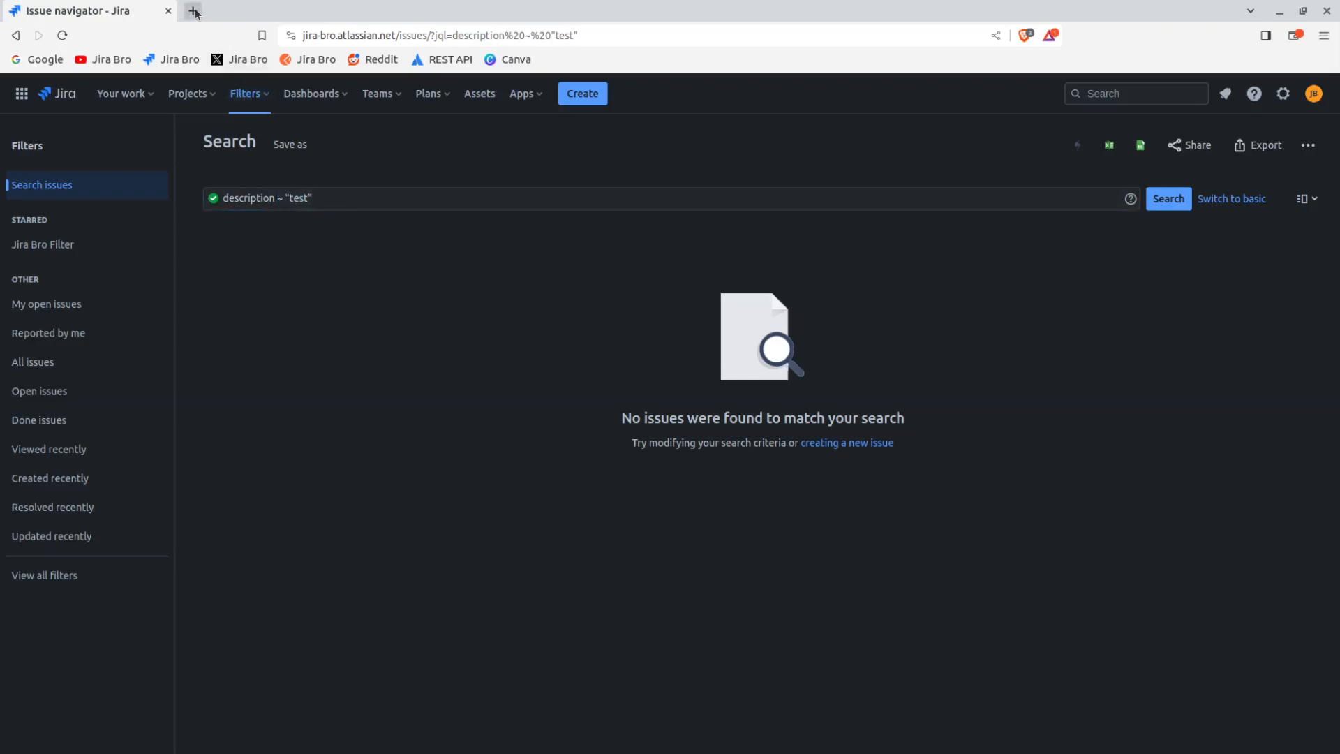
Open the Jira Bro project board in a new tab and save "This is a test" as the description of JB-9, Record new content.
{"action": "left_click", "coordinate": [189, 93]}
{"action": "left_click", "coordinate": [231, 171]}
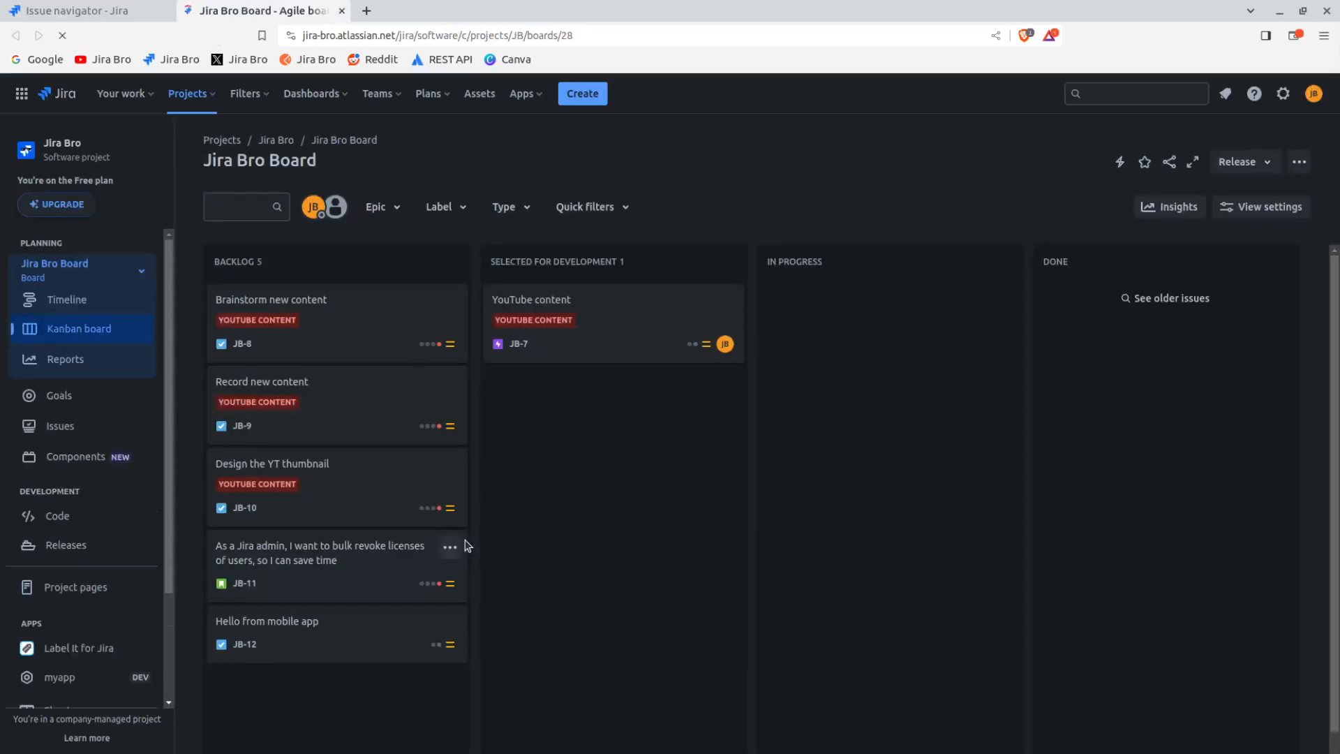
{"action": "left_click", "coordinate": [333, 414]}
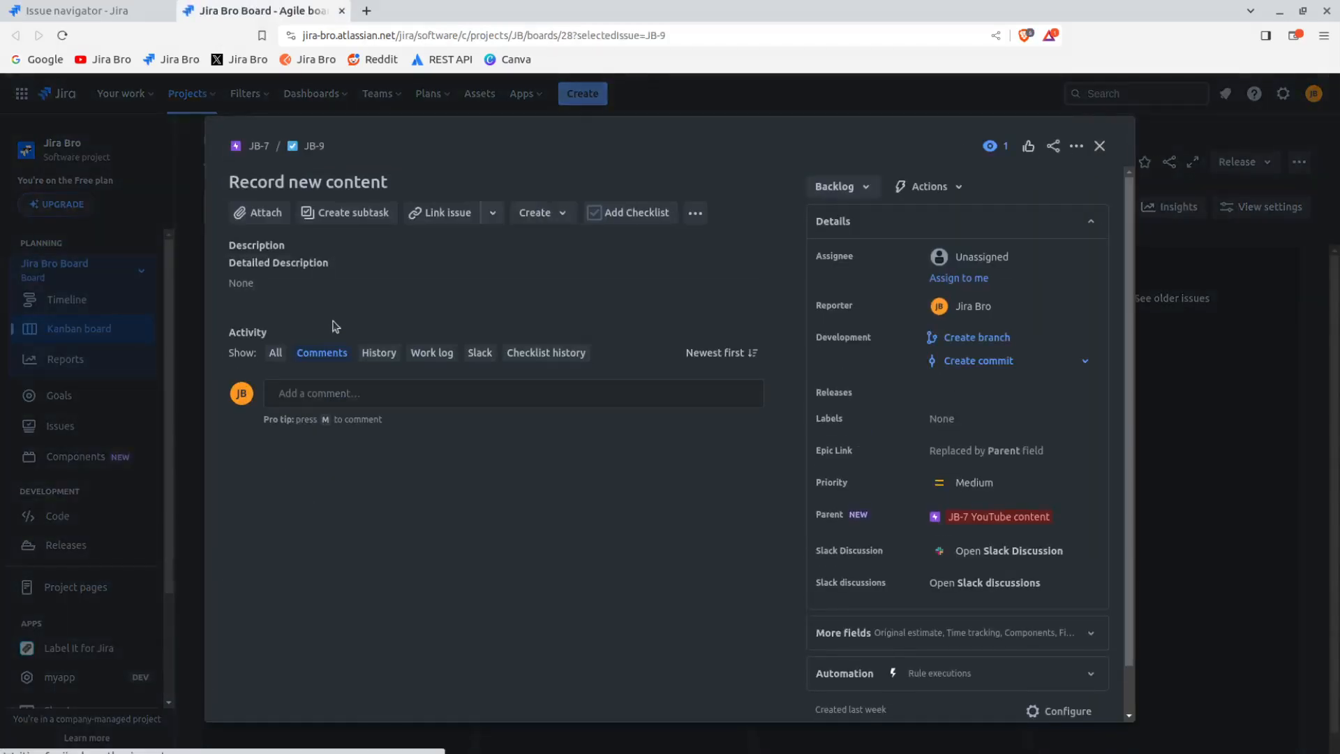
{"action": "left_click", "coordinate": [334, 253]}
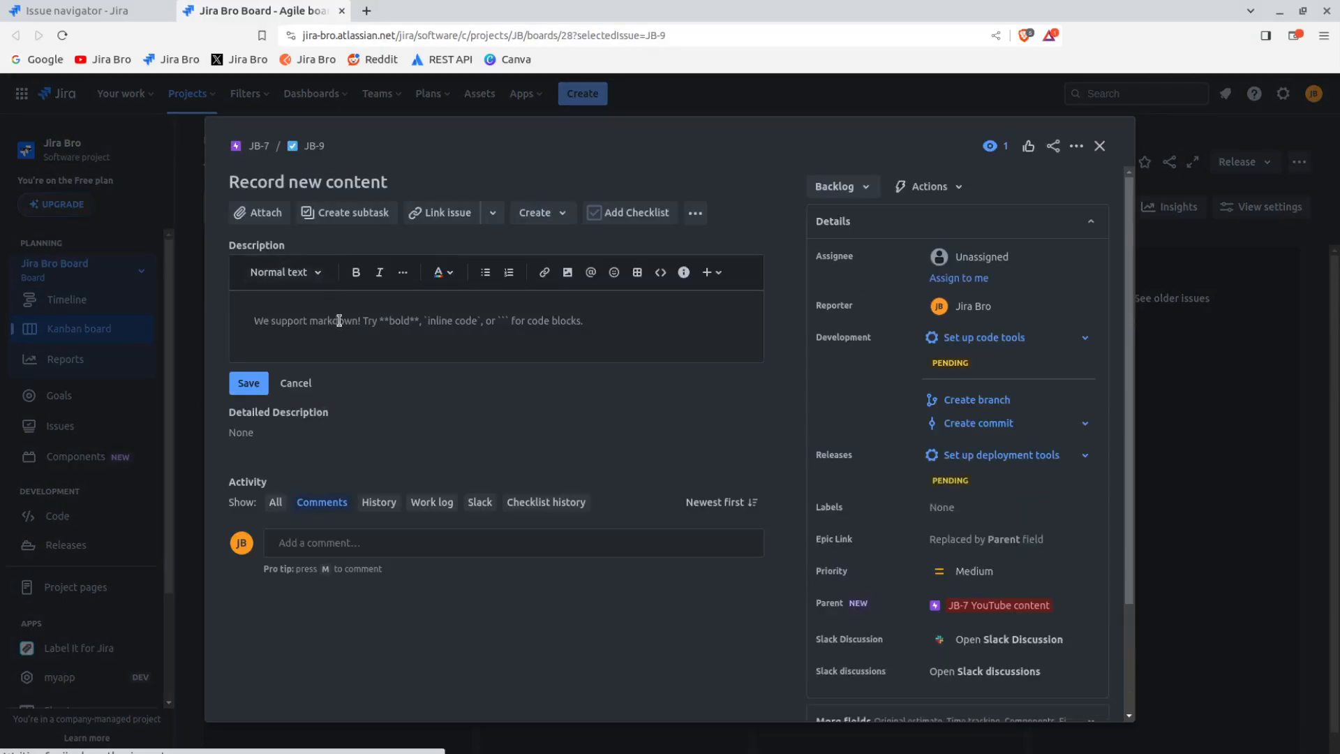
{"action": "type", "text": "TH"}
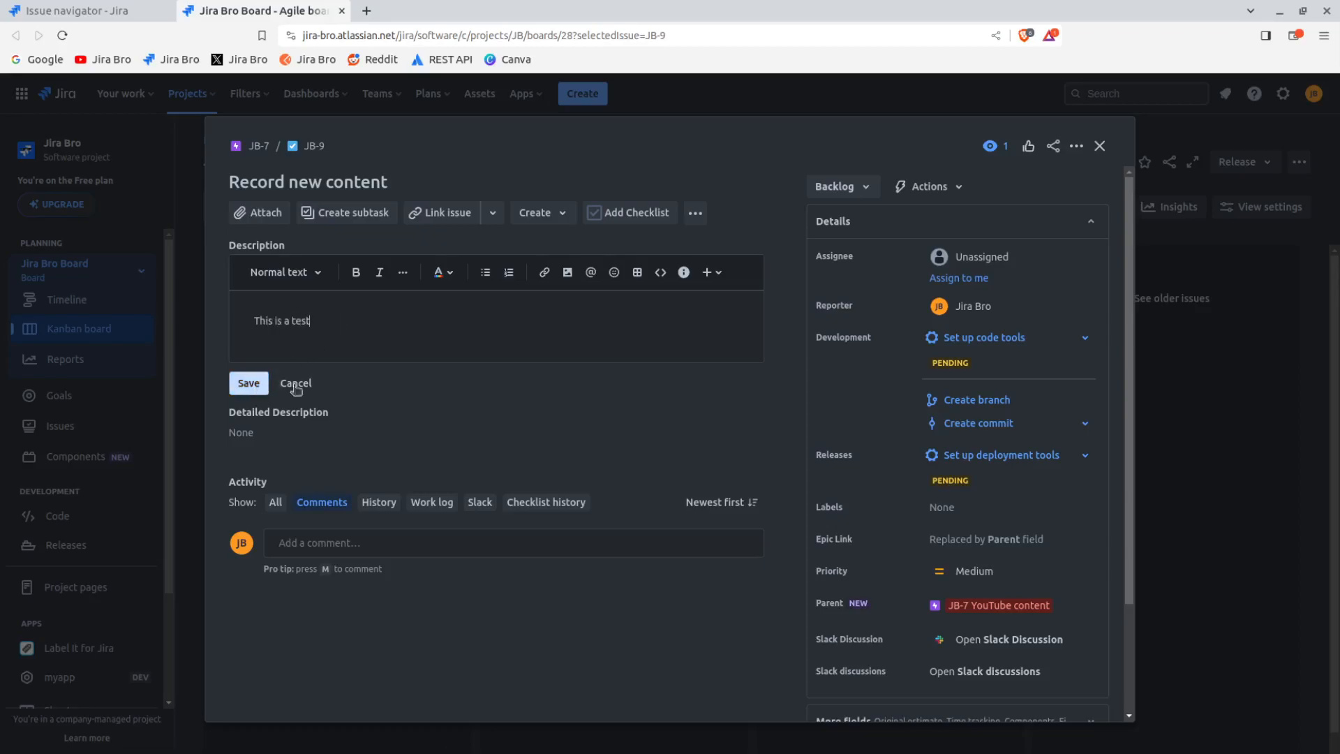
{"action": "left_click", "coordinate": [248, 383]}
{"action": "left_click", "coordinate": [1100, 145]}
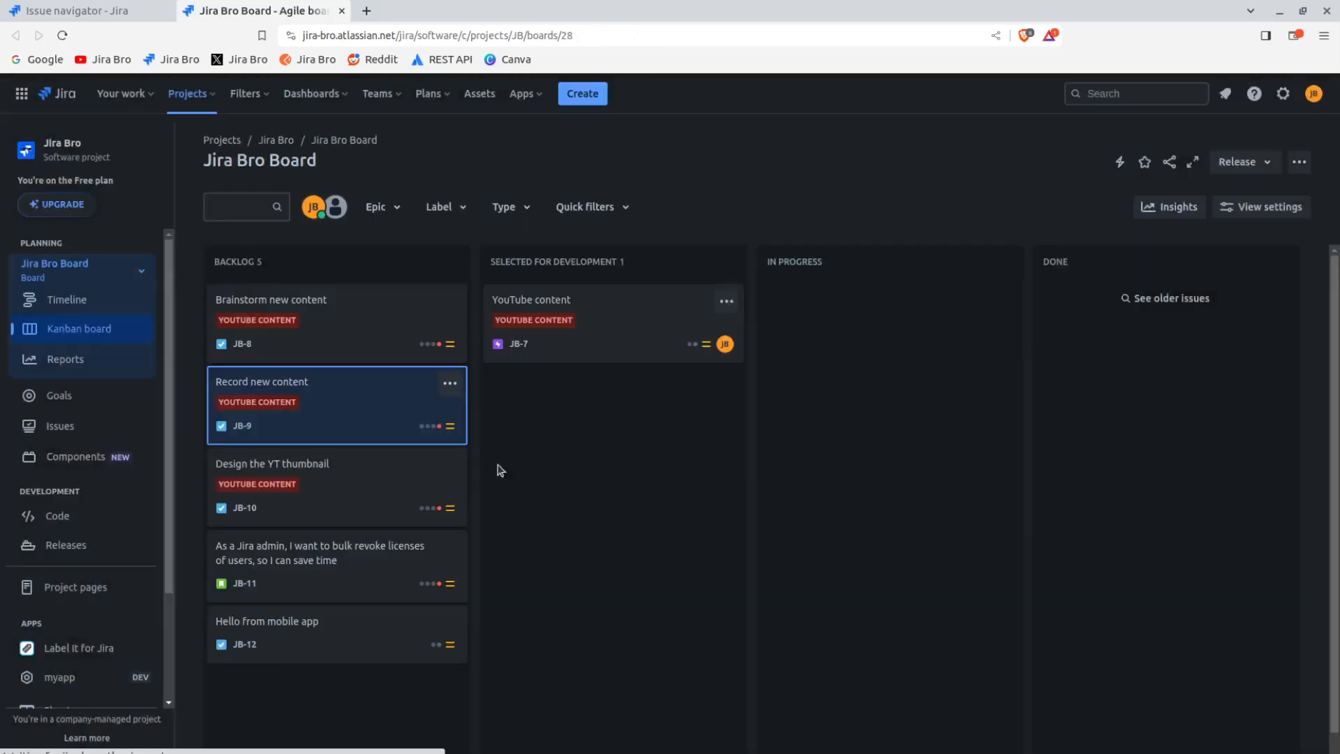
Return to the issue search and rerun the description ~ "test" query.
{"action": "left_click", "coordinate": [104, 11]}
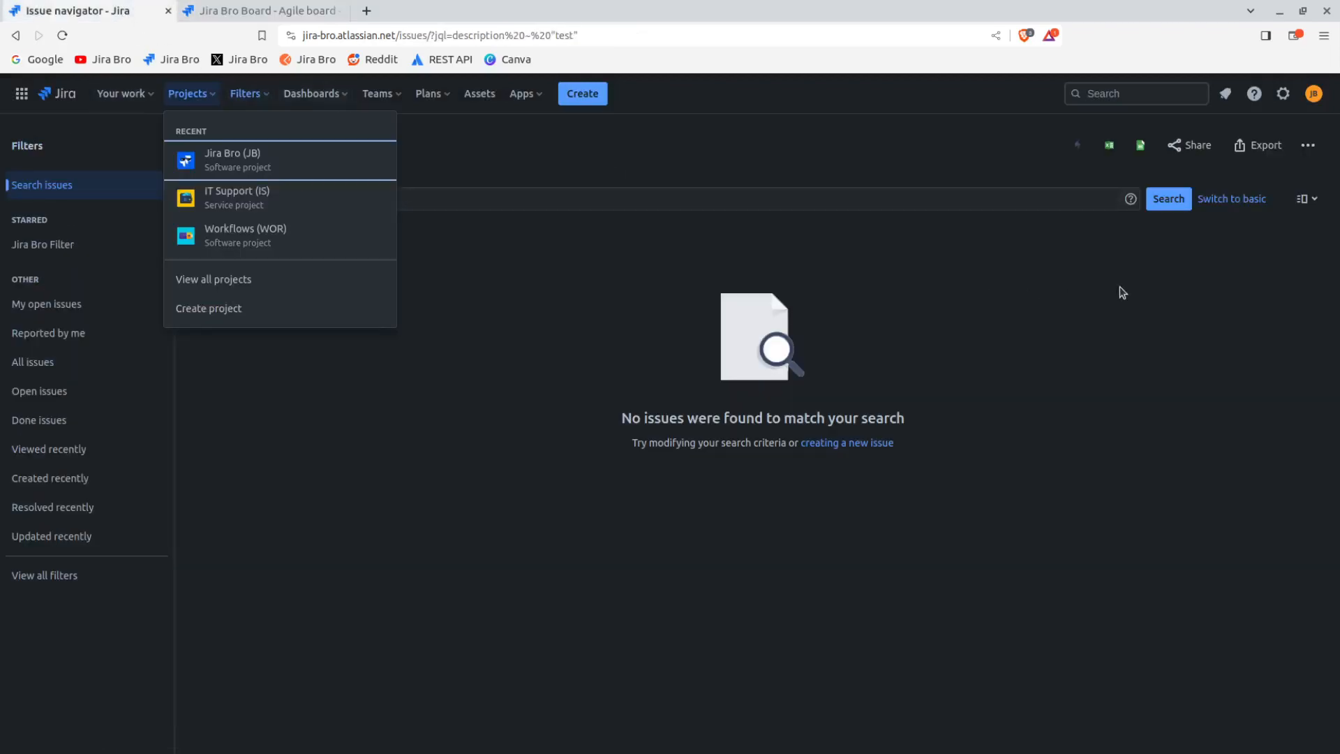
{"action": "left_click", "coordinate": [1168, 199]}
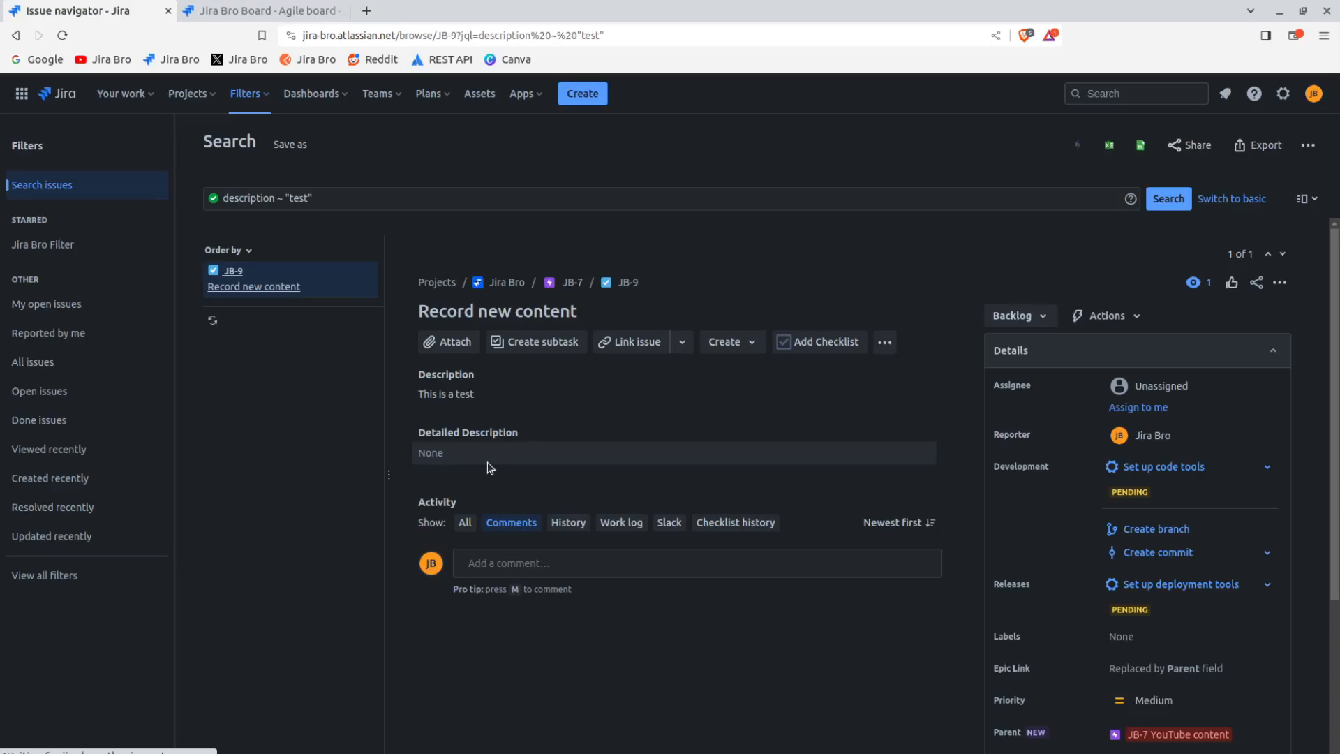
Append AND and the assignee field to the description ~ "test" query.
{"action": "left_click", "coordinate": [373, 203]}
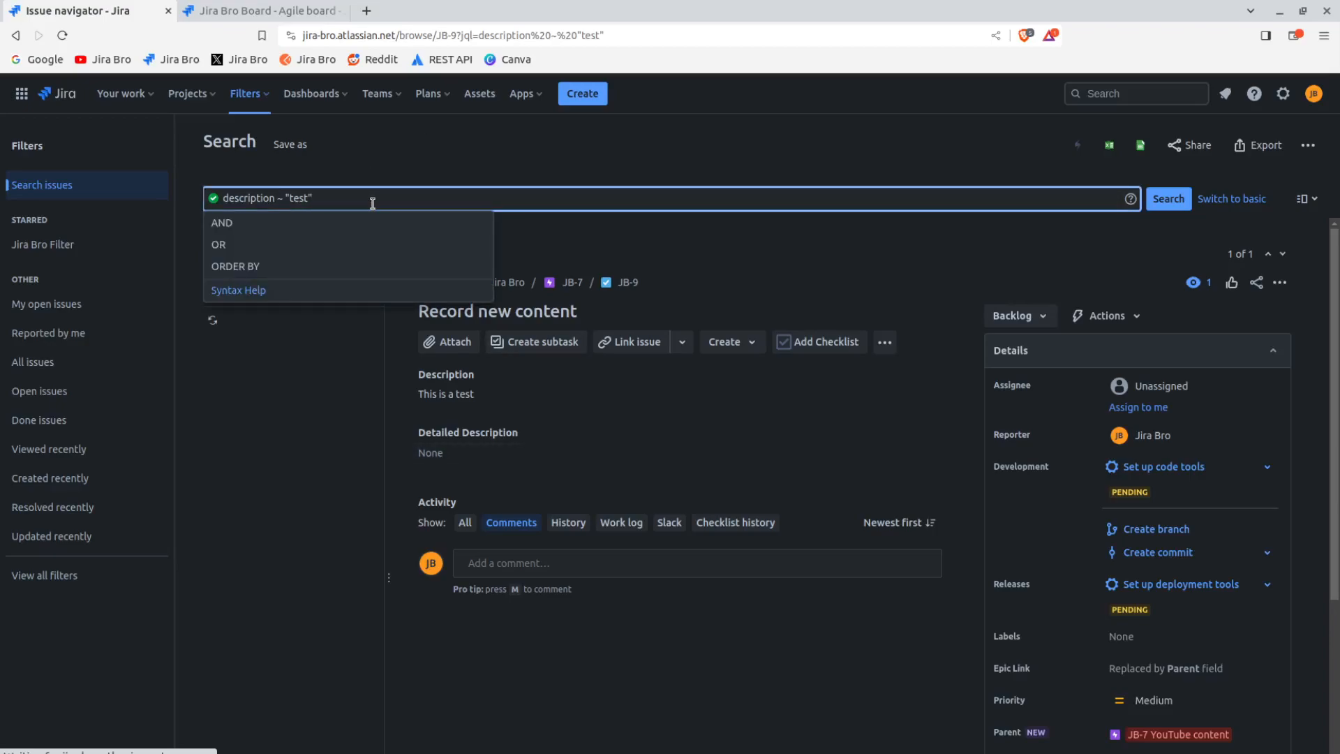
{"action": "type", "text": "an"}
{"action": "key", "text": "BackSpace"}
{"action": "key", "text": "BackSpace"}
{"action": "type", "text": "AND "}
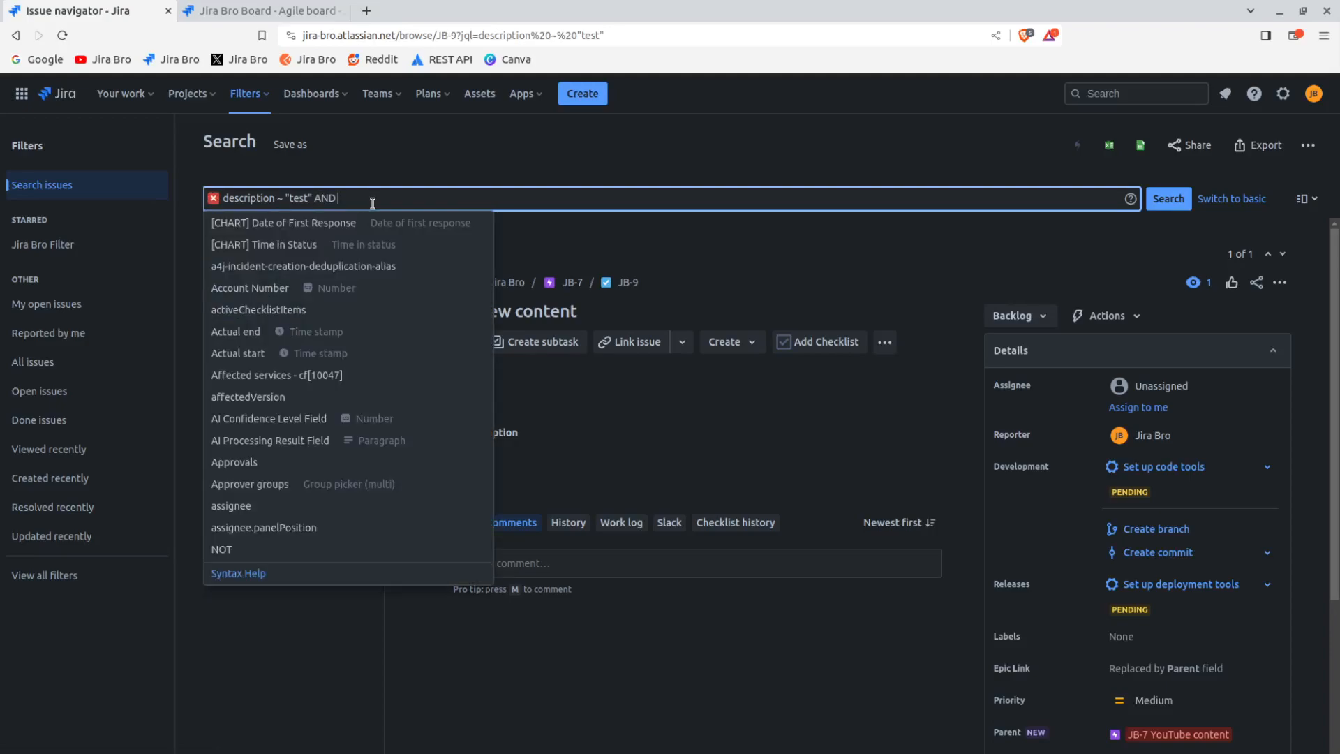
{"action": "type", "text": "assignee"}
{"action": "key", "text": "Down"}
{"action": "key", "text": "Return"}
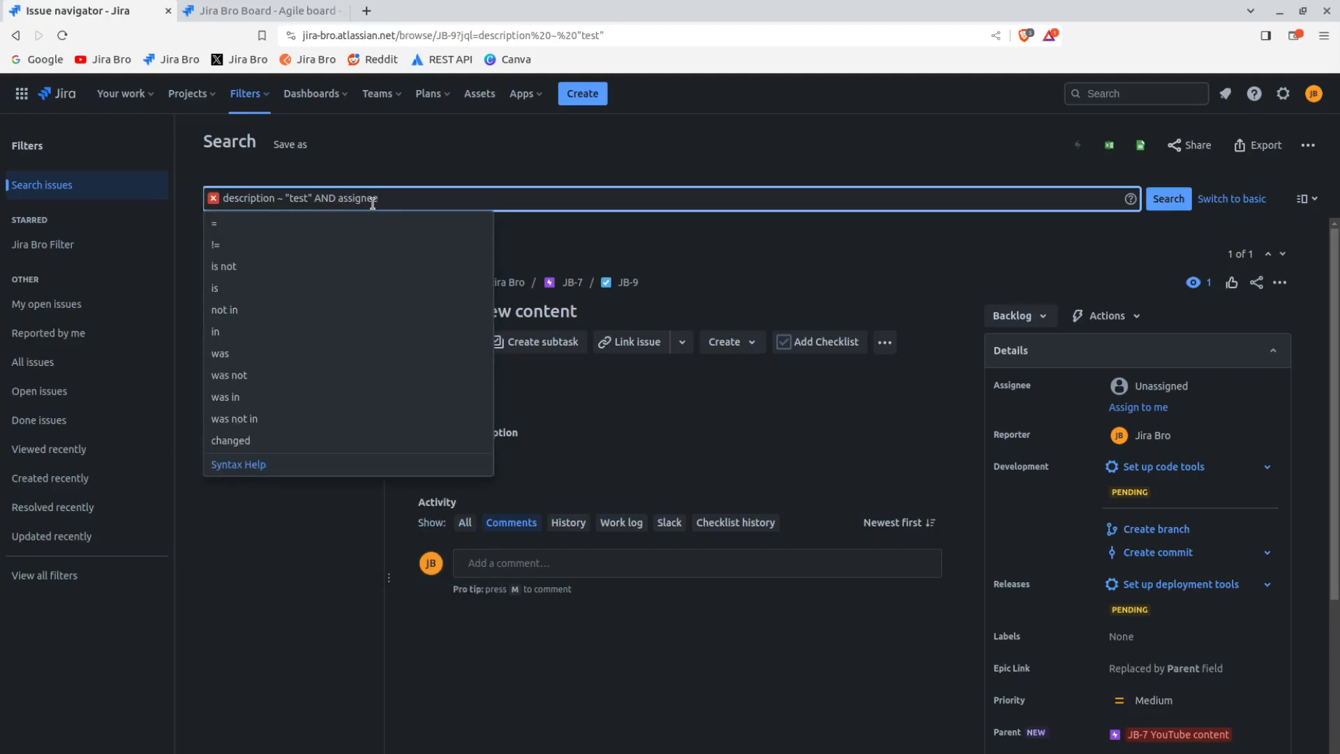
Complete the assignee condition with is EMPTY and run the search.
{"action": "key", "text": "Down"}
{"action": "key", "text": "Down"}
{"action": "key", "text": "Down"}
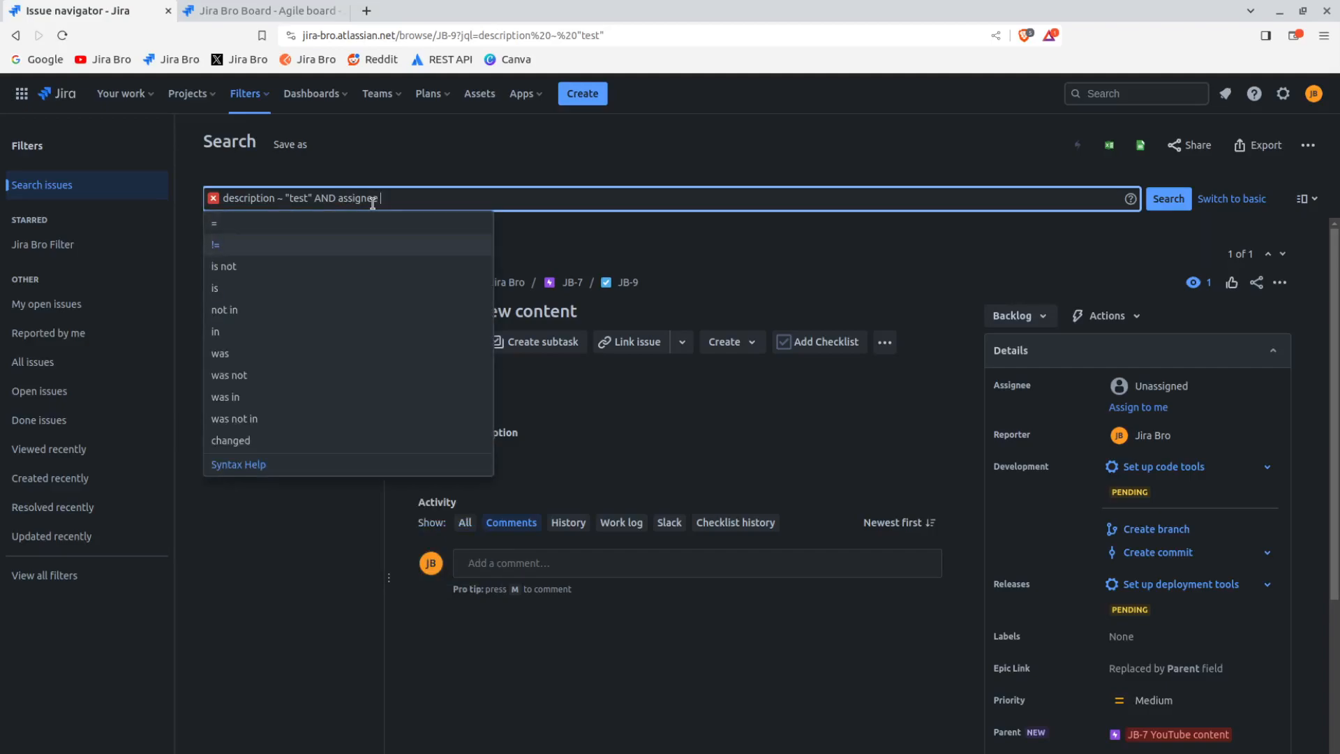
{"action": "key", "text": "Return"}
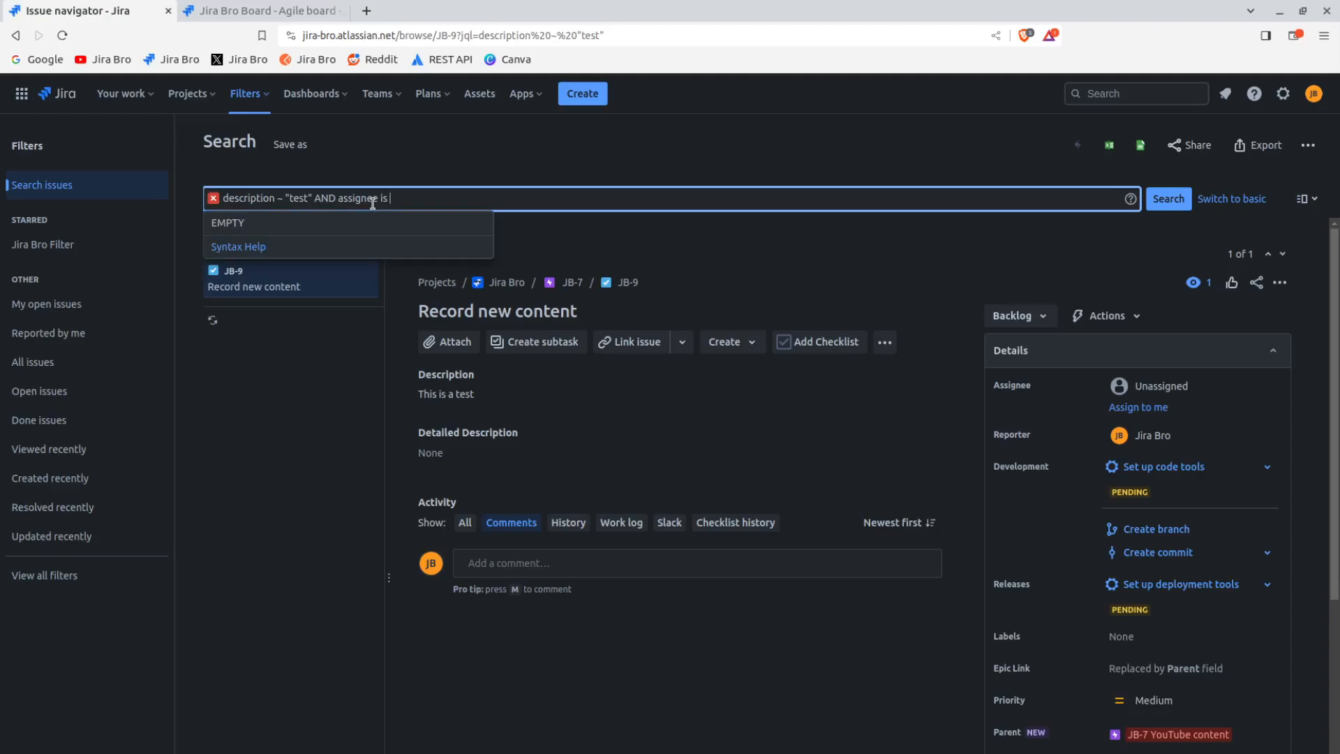
{"action": "key", "text": "Down"}
{"action": "key", "text": "Return"}
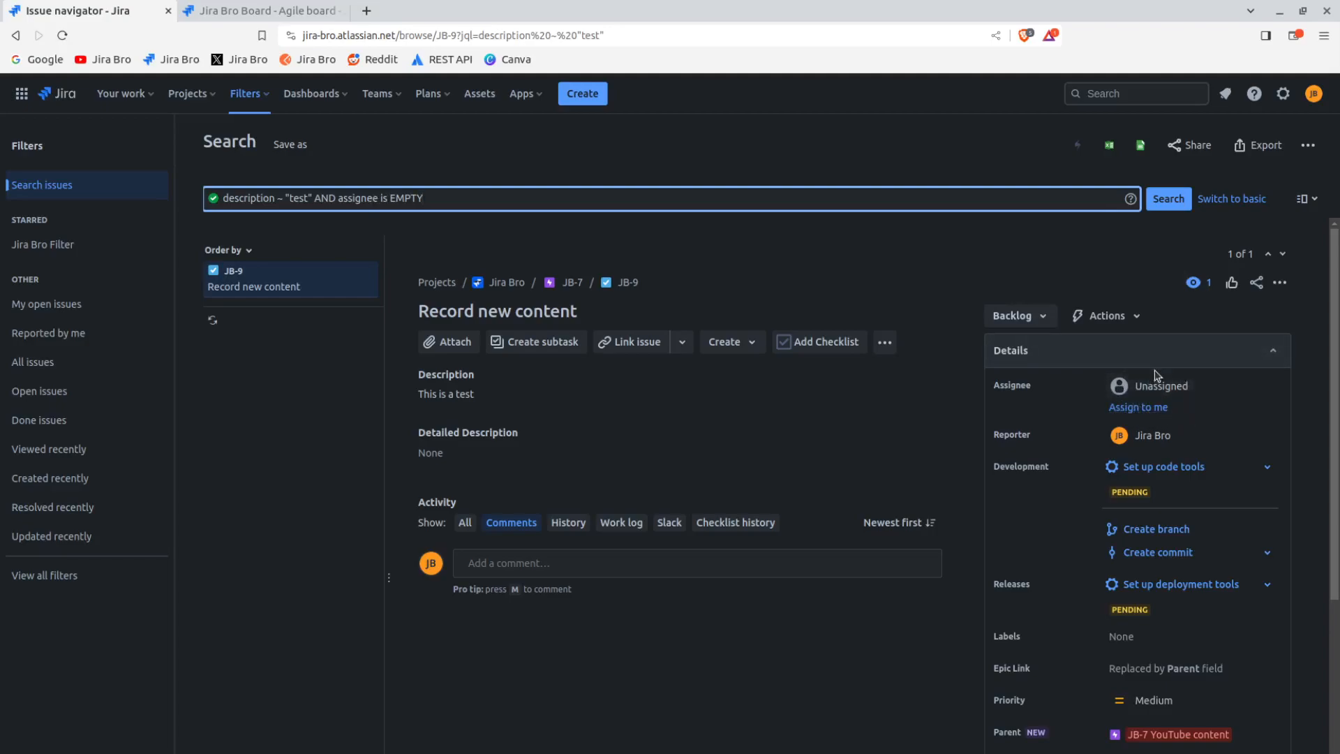
{"action": "left_click", "coordinate": [1172, 199]}
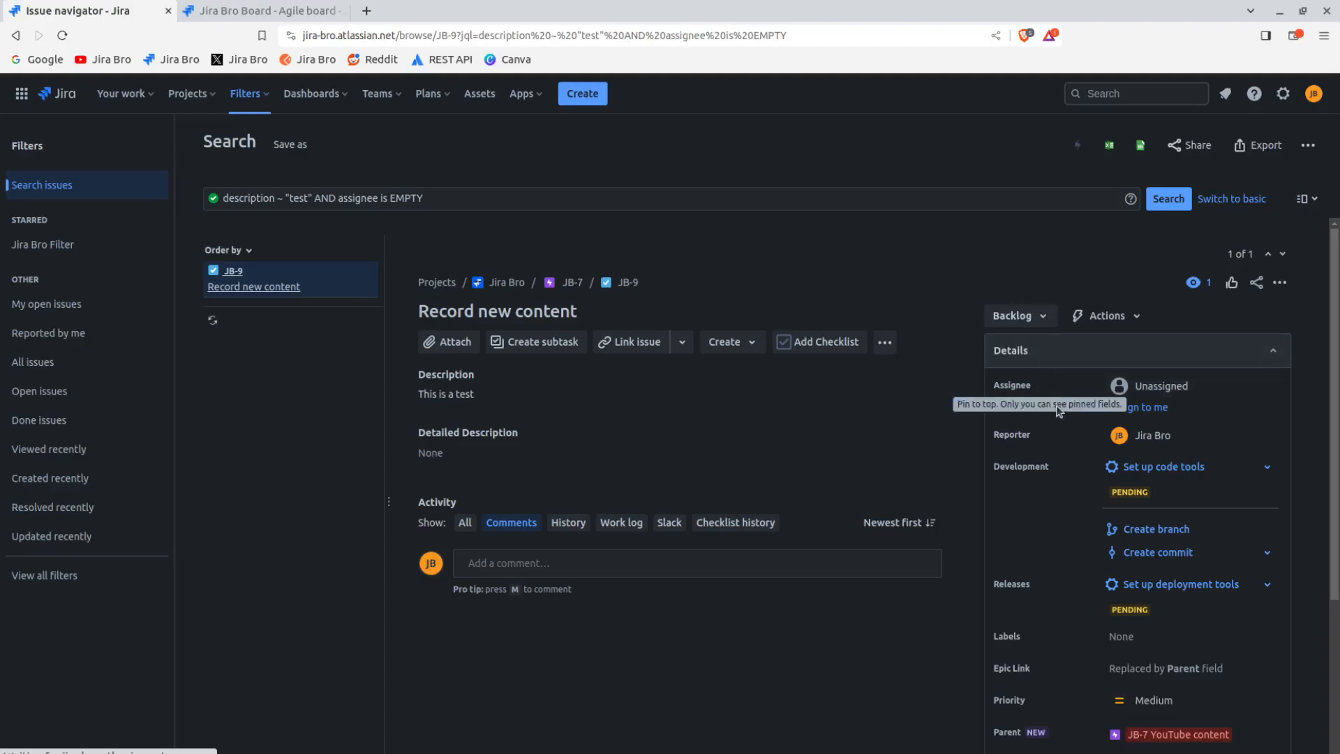
Assign issue JB-9 to the current account and rerun the query for empty assignees.
{"action": "left_click", "coordinate": [1152, 408]}
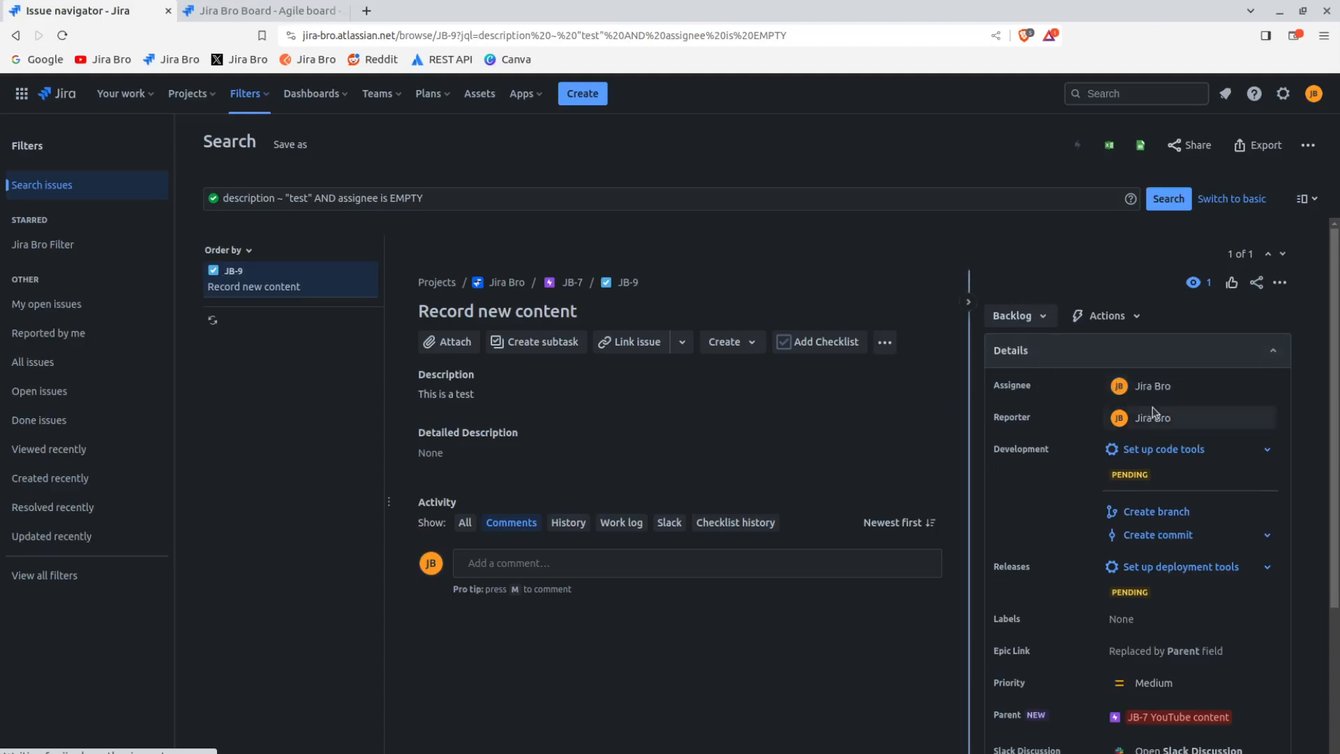
{"action": "mouse_move", "coordinate": [1153, 412]}
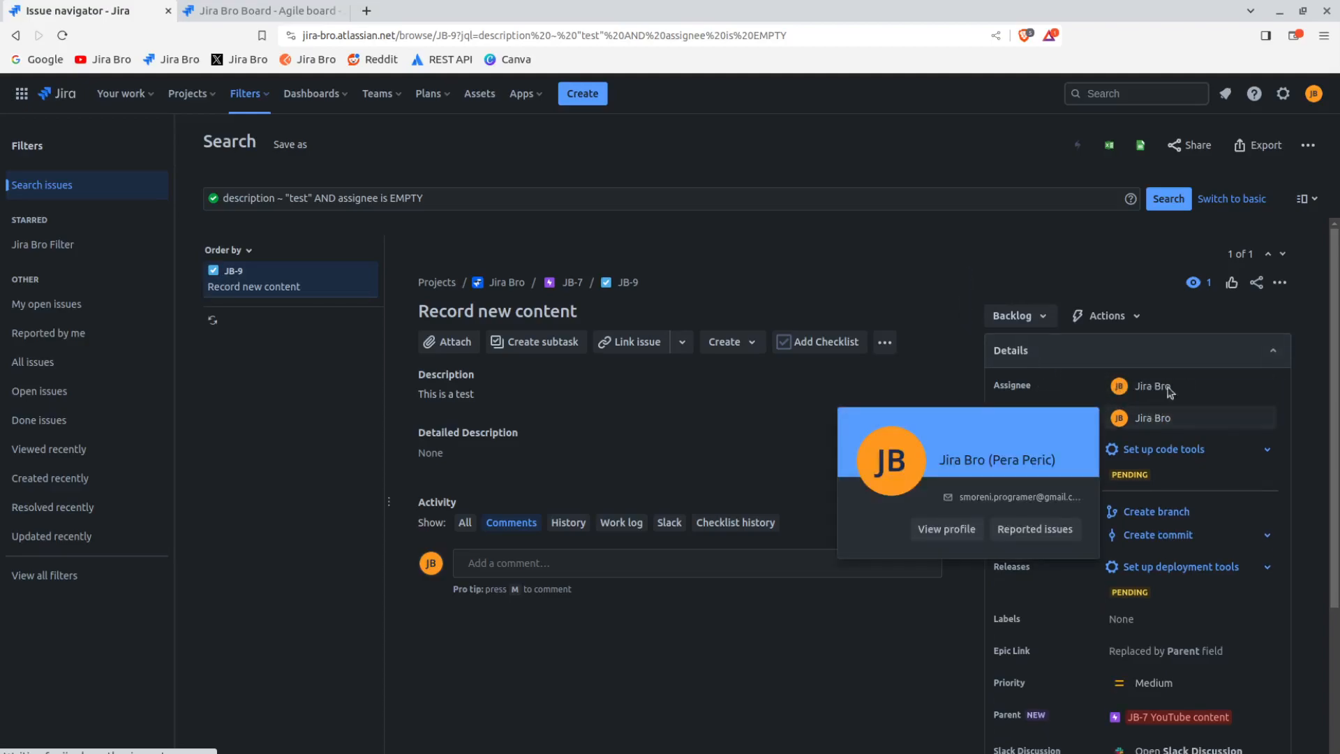
{"action": "left_click", "coordinate": [1175, 204]}
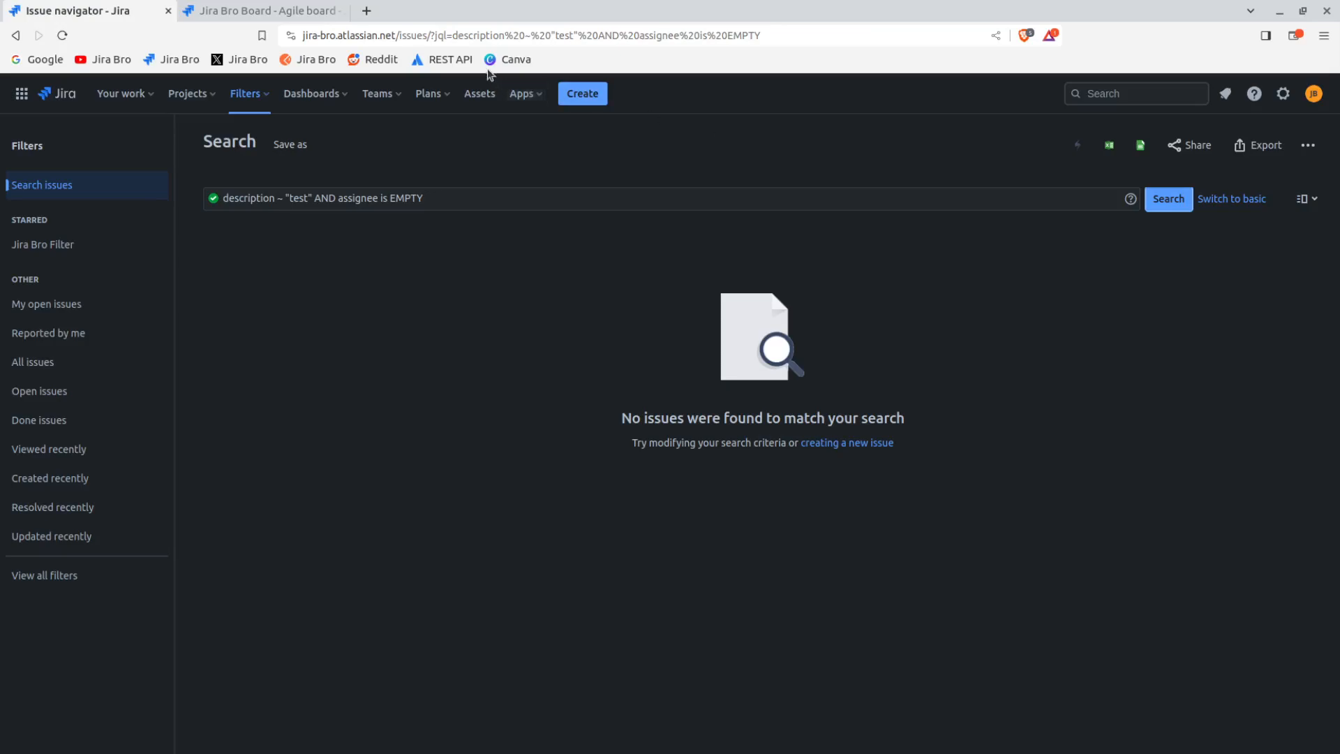
Open Google in a new browser tab and search for chatgpt.
{"action": "left_click", "coordinate": [366, 11]}
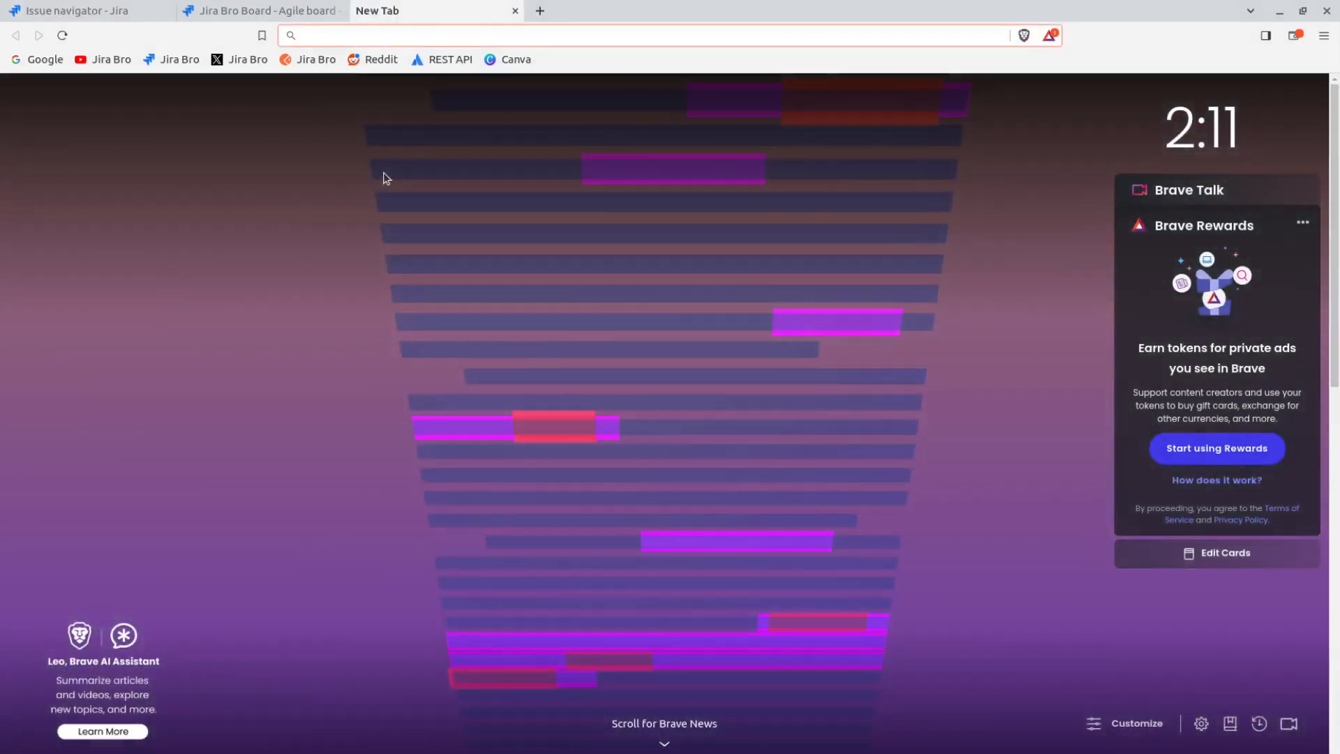
{"action": "left_click", "coordinate": [41, 60]}
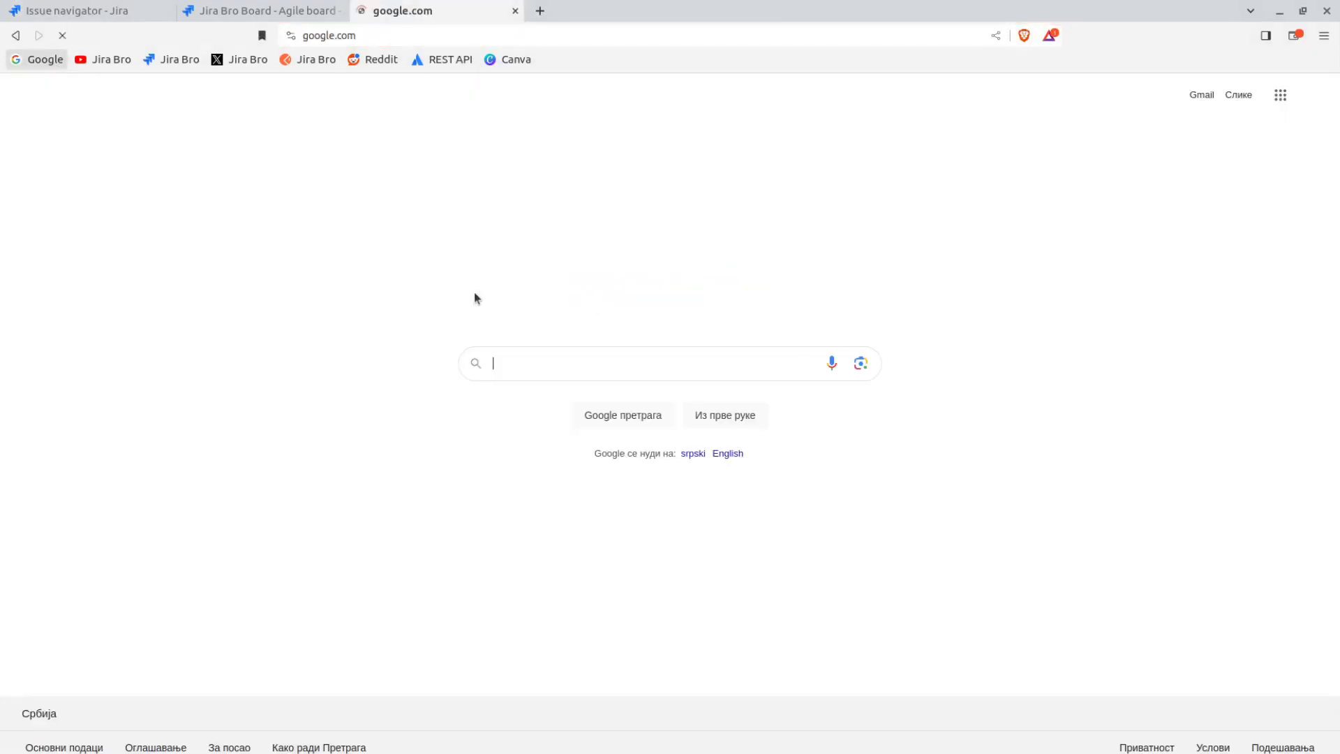
{"action": "type", "text": "chatgpt"}
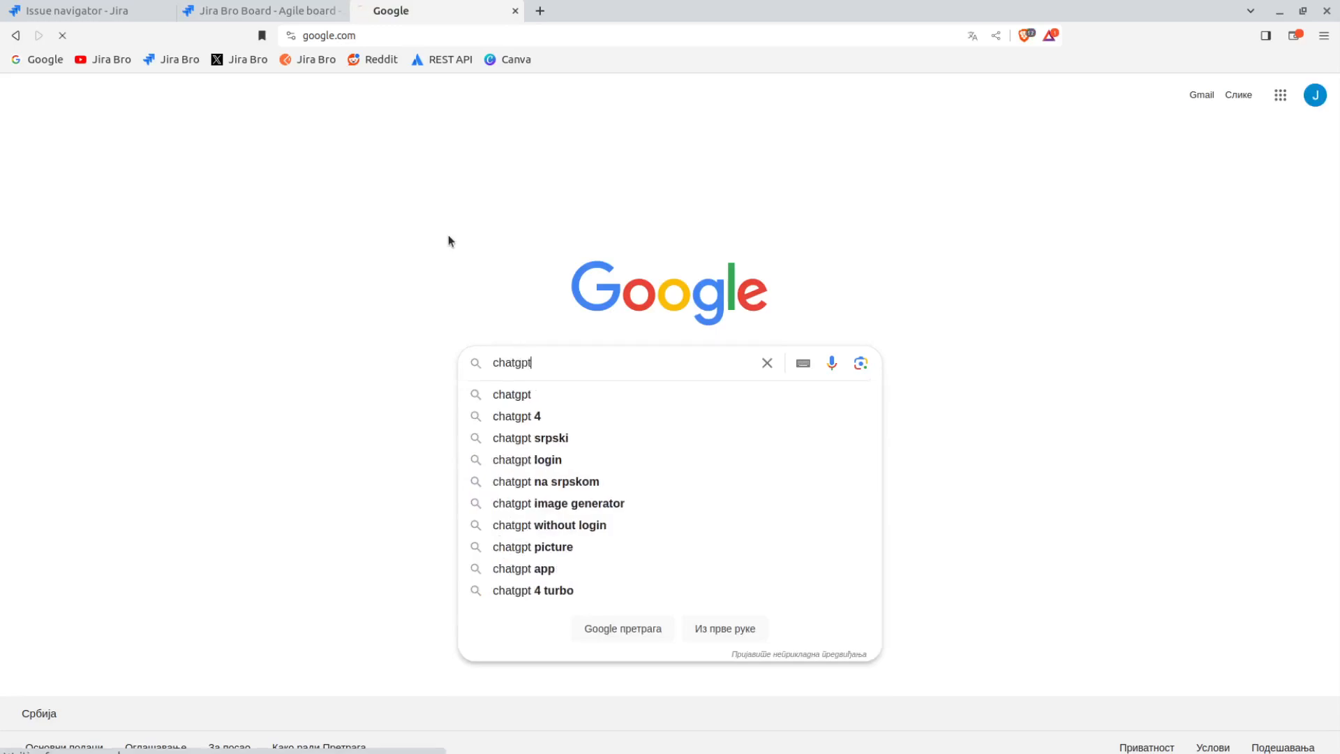
{"action": "key", "text": "Return"}
Open ChatGPT from the search results and log in with the existing Google account.
{"action": "left_click", "coordinate": [216, 291]}
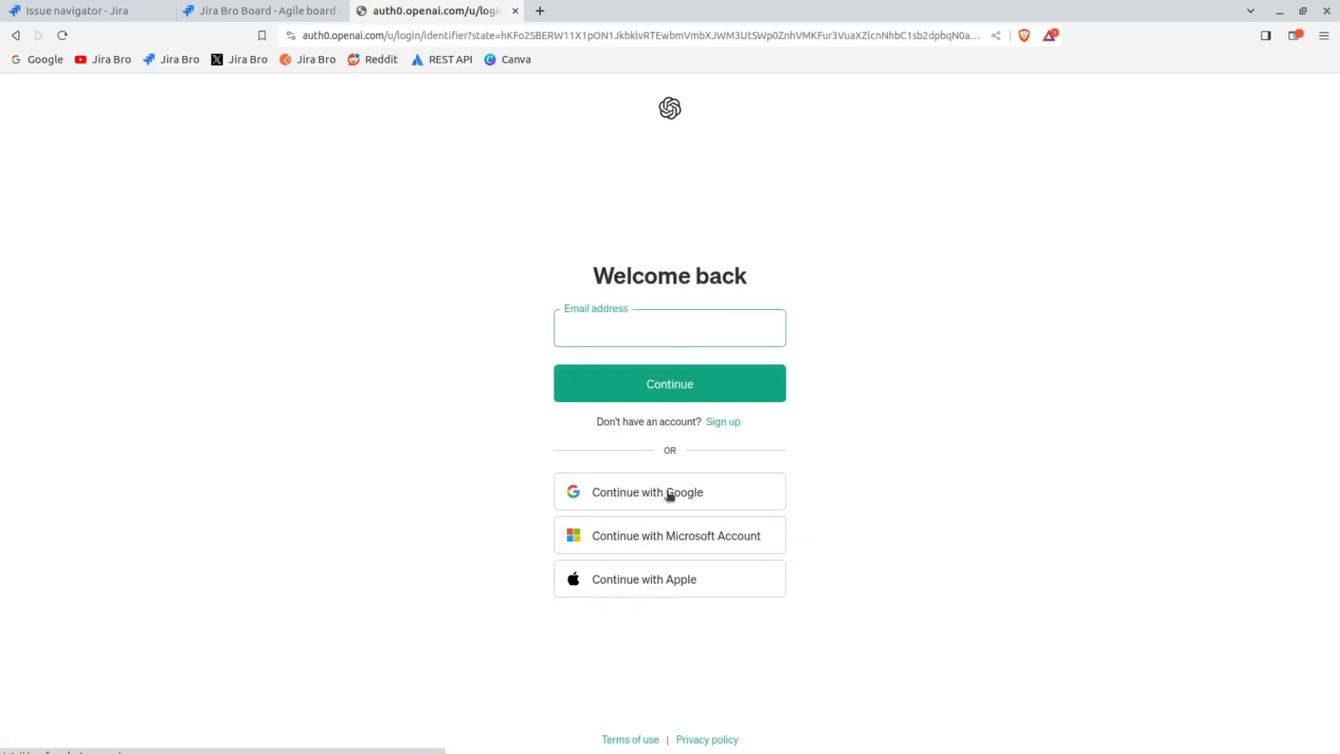
{"action": "left_click", "coordinate": [668, 481]}
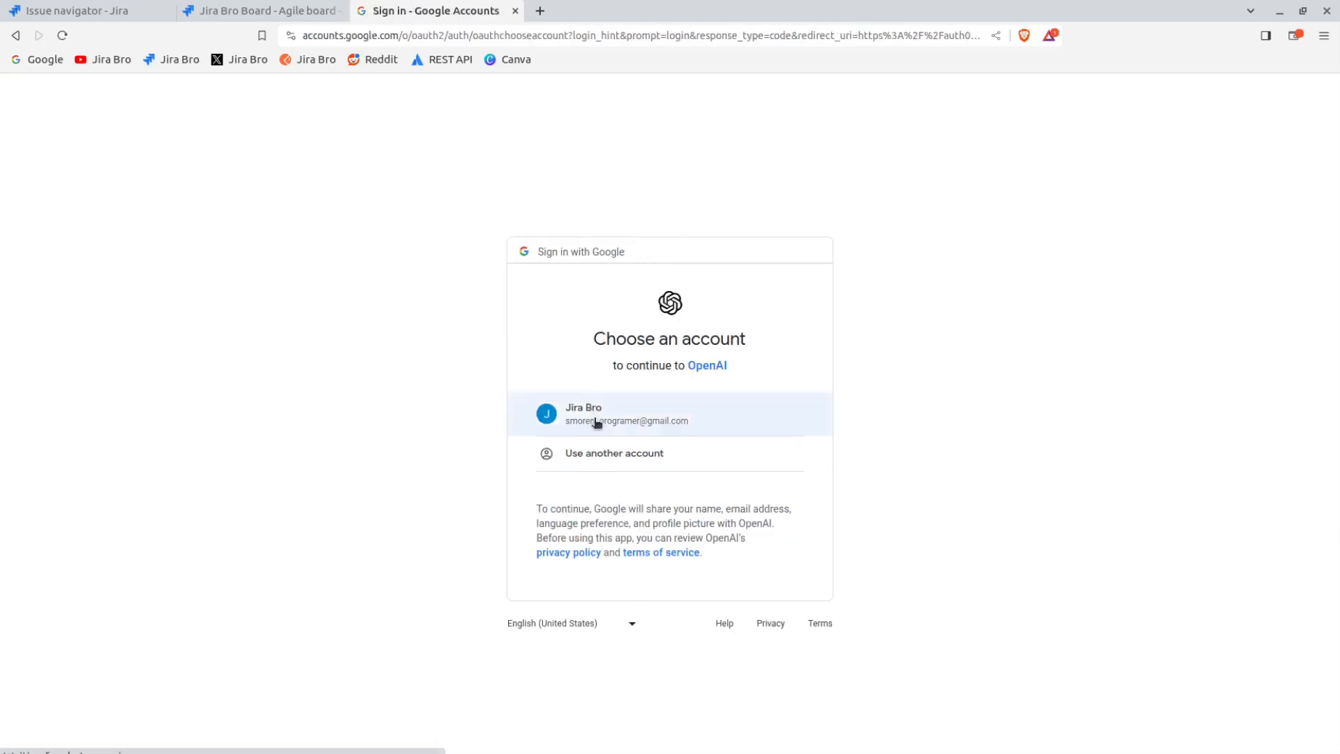
{"action": "left_click", "coordinate": [594, 419]}
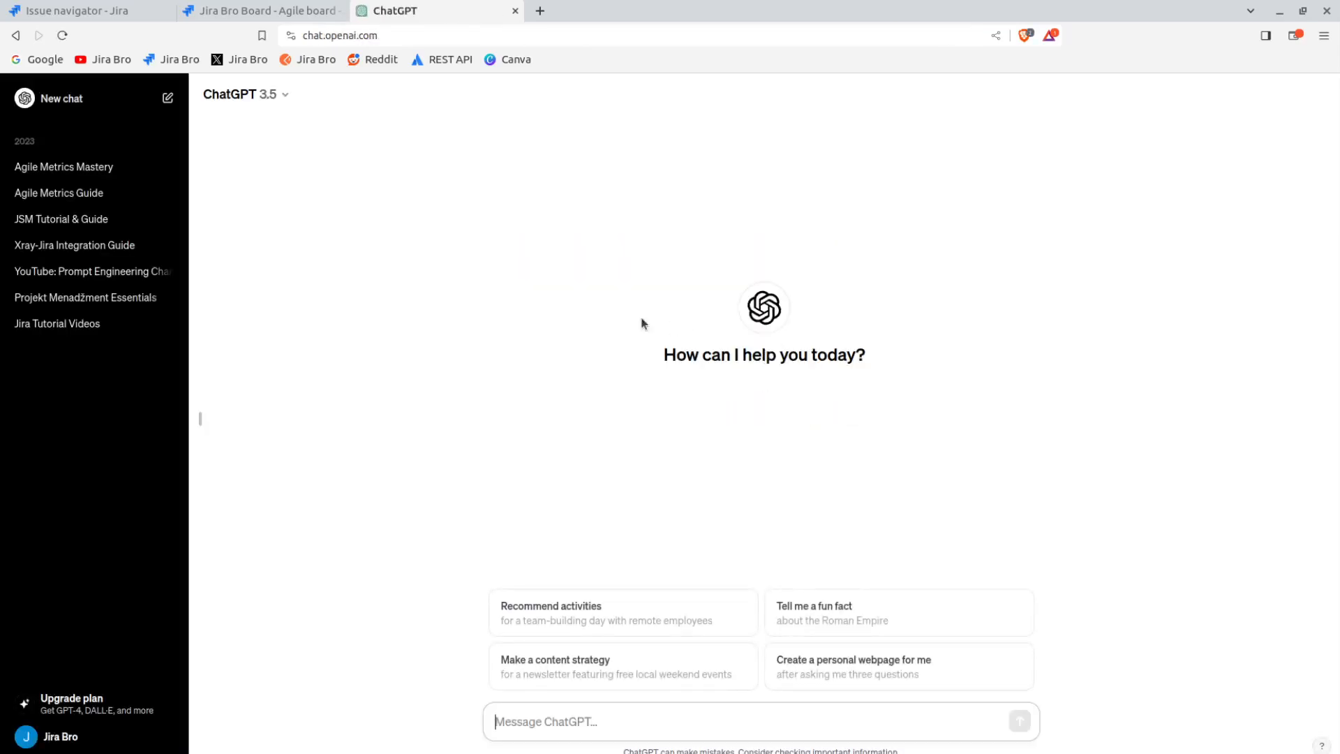
Send ChatGPT the prompt "write a jql query that gives me all of the issues created last week".
{"action": "type", "text": "write a jql query that gives "}
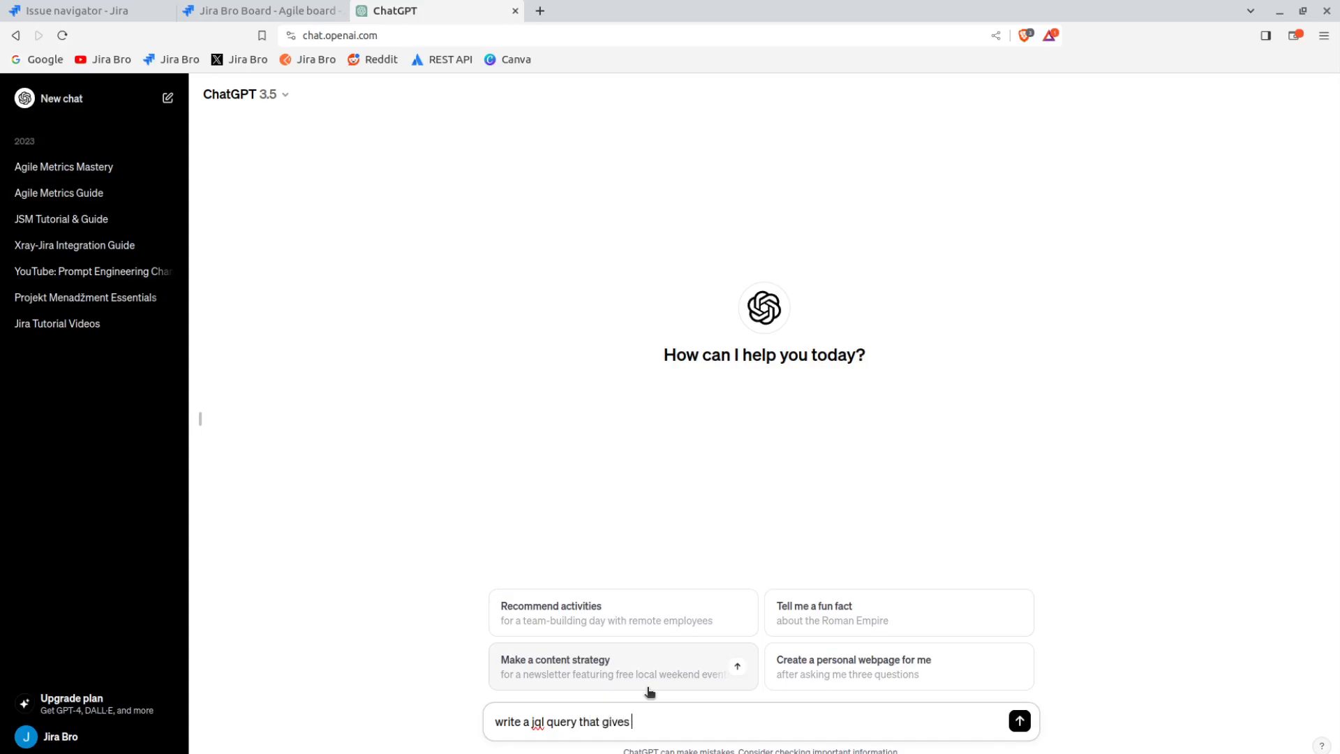
{"action": "type", "text": "me all of the issues created in la"}
{"action": "key", "text": "BackSpace"}
{"action": "key", "text": "BackSpace"}
{"action": "key", "text": "BackSpace"}
{"action": "key", "text": "BackSpace"}
{"action": "key", "text": "BackSpace"}
{"action": "type", "text": "last week"}
{"action": "key", "text": "Return"}
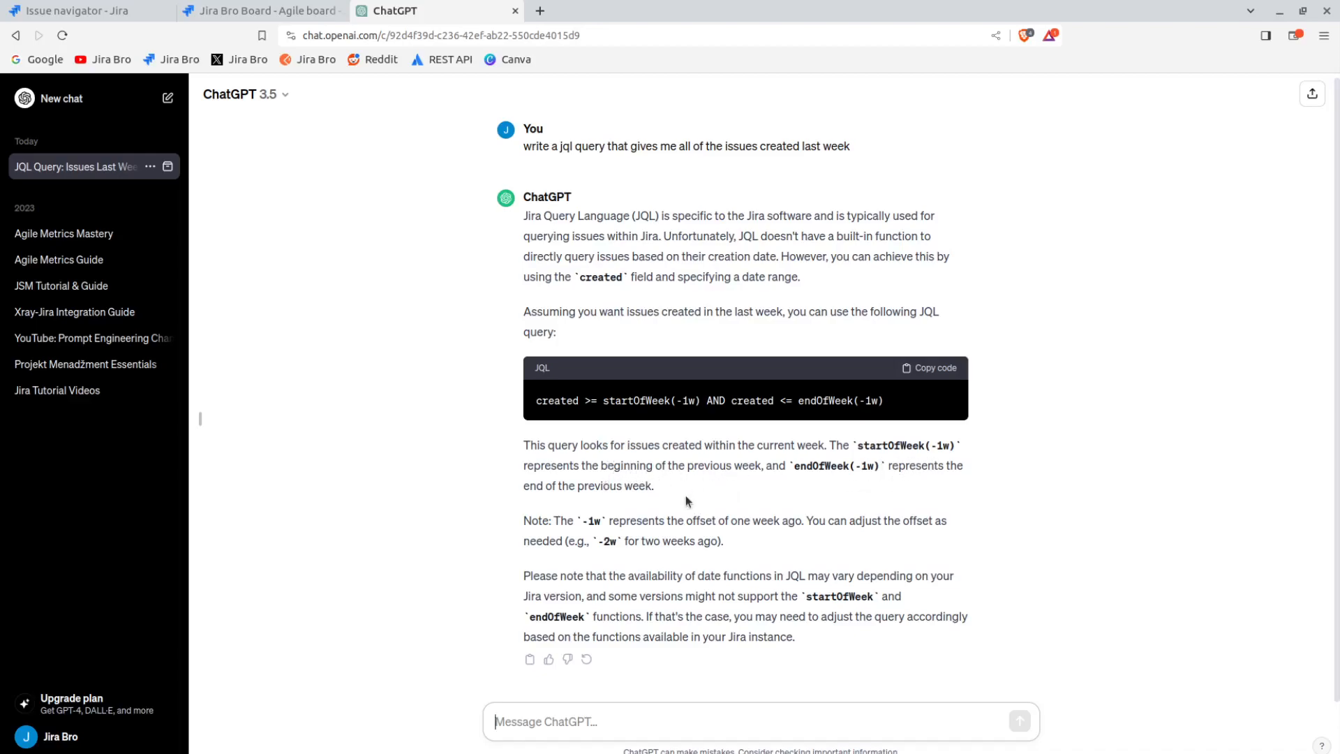
Run ChatGPT's query created >= startOfWeek(-1w) AND created <= endOfWeek(-1w) in Jira's issue search in place of the previous query, and close ChatGPT.
{"action": "left_click", "coordinate": [930, 368]}
{"action": "left_click", "coordinate": [216, 11]}
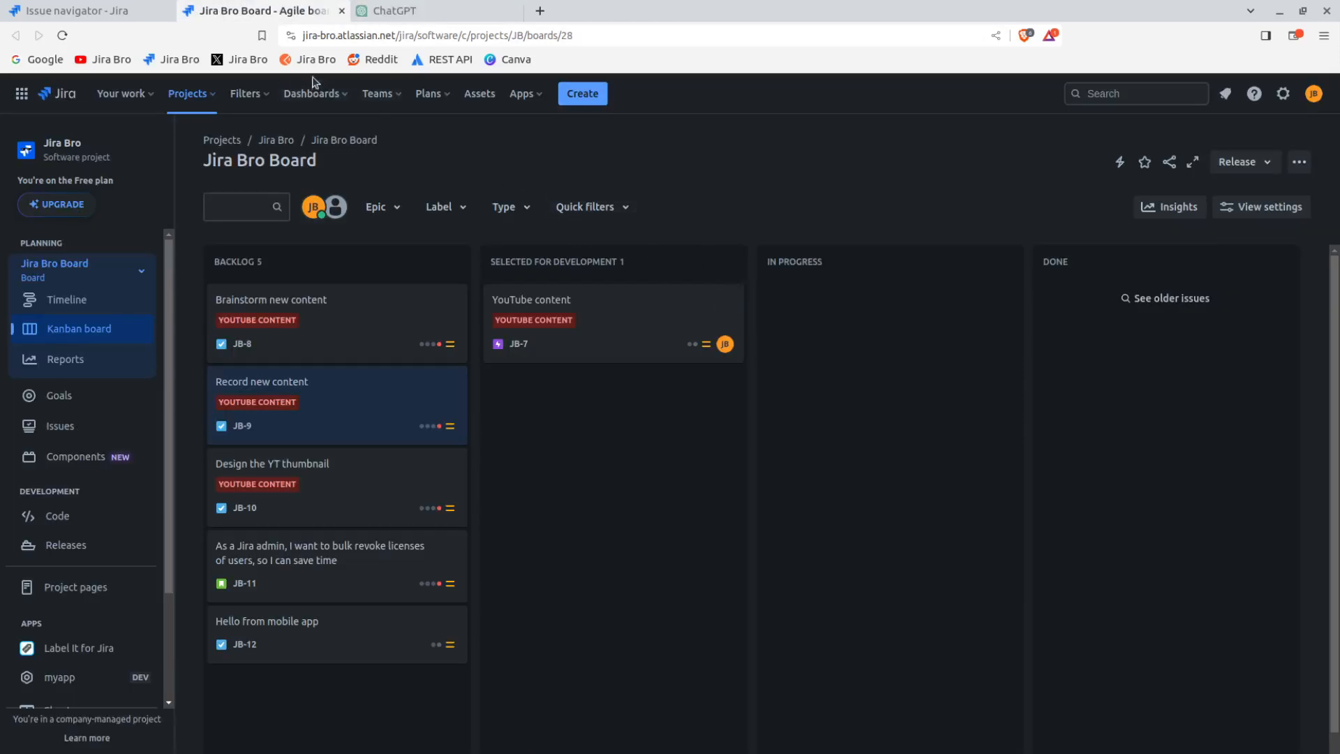
{"action": "left_click", "coordinate": [3, 10]}
{"action": "triple_click", "coordinate": [444, 201]}
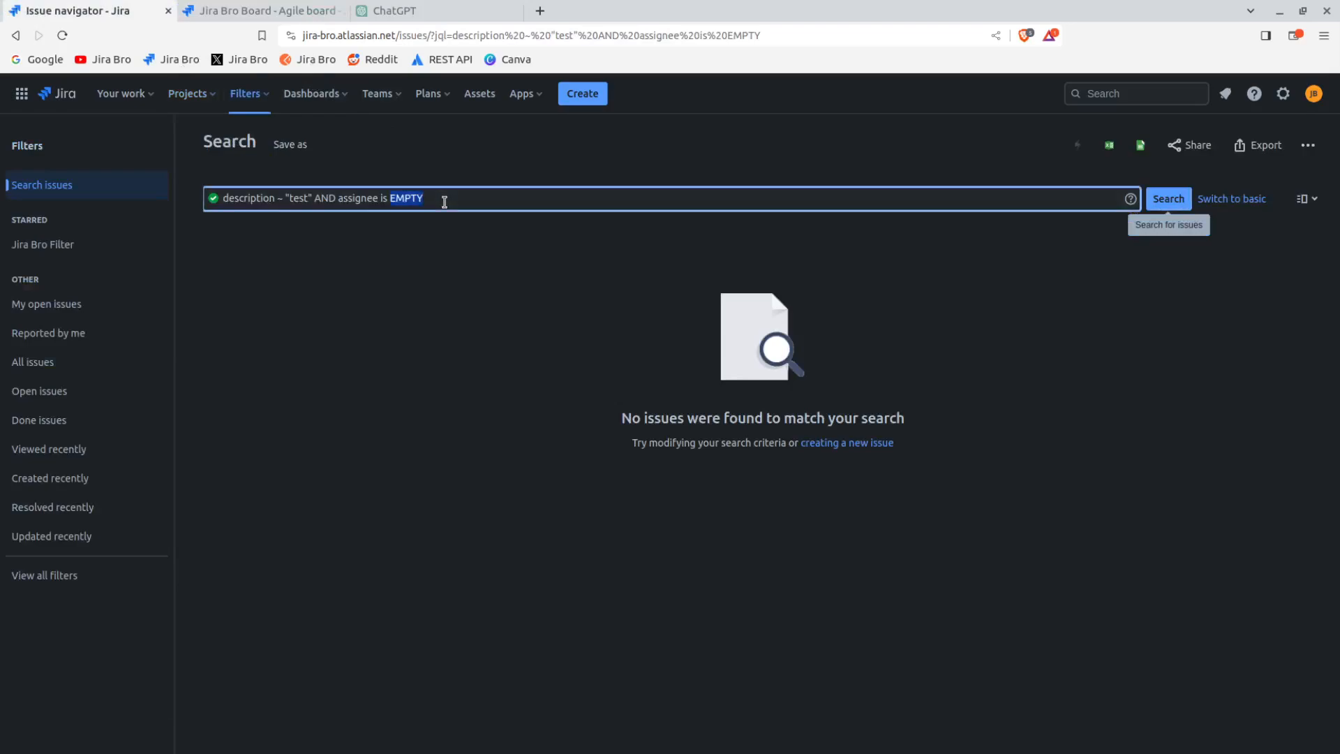
{"action": "key", "text": "ctrl+v"}
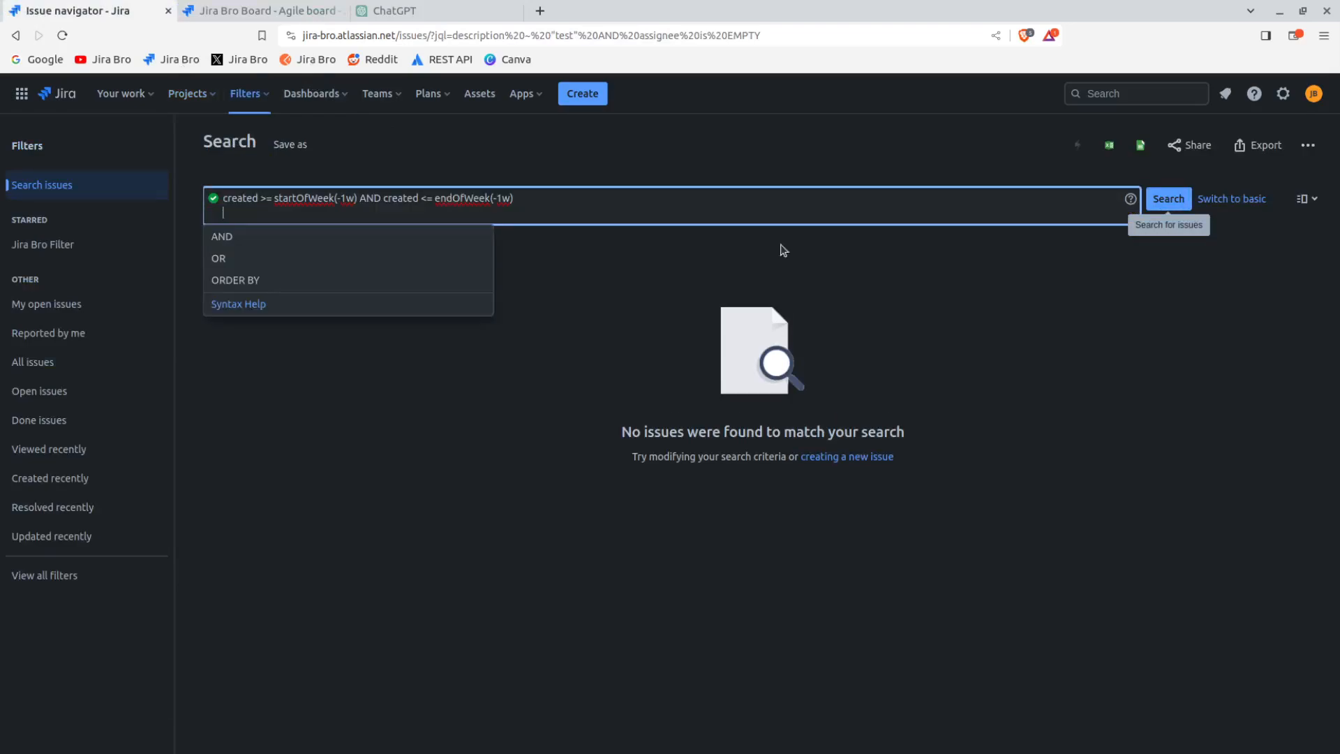
{"action": "left_click", "coordinate": [1168, 199]}
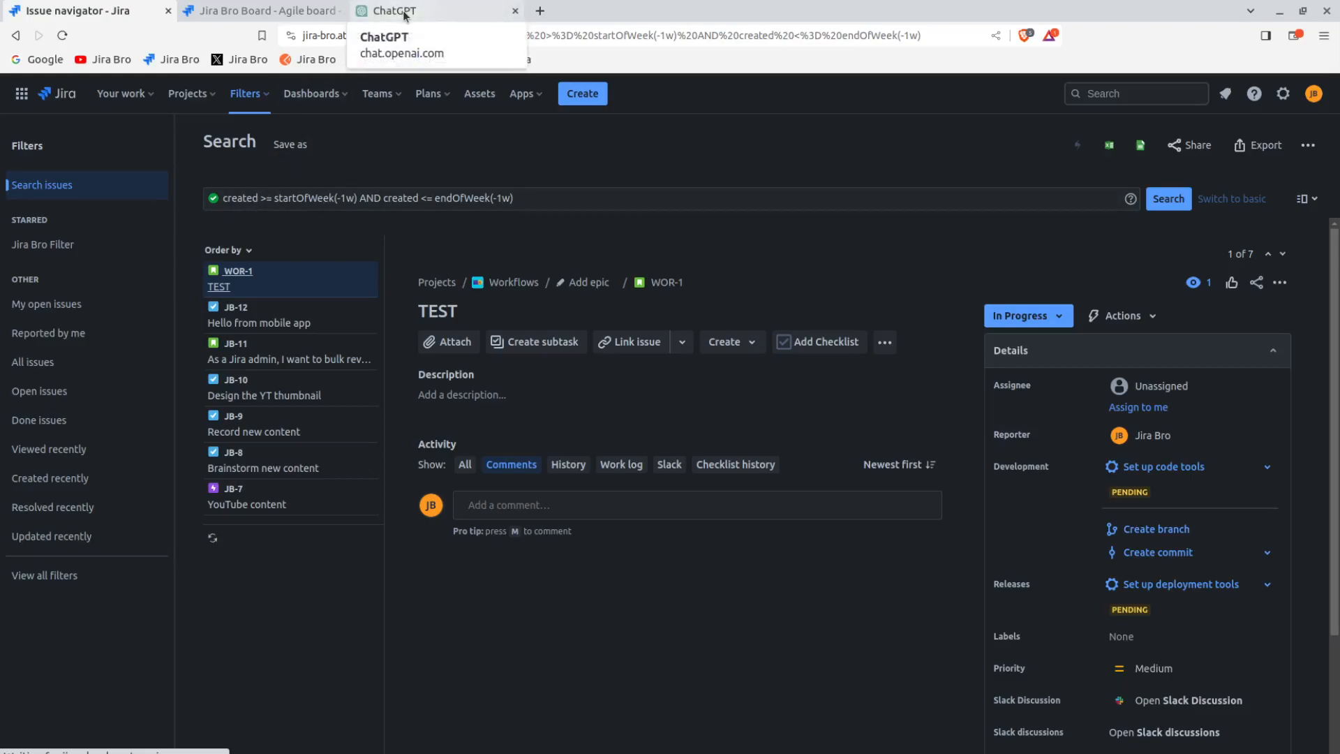
{"action": "left_click", "coordinate": [516, 12]}
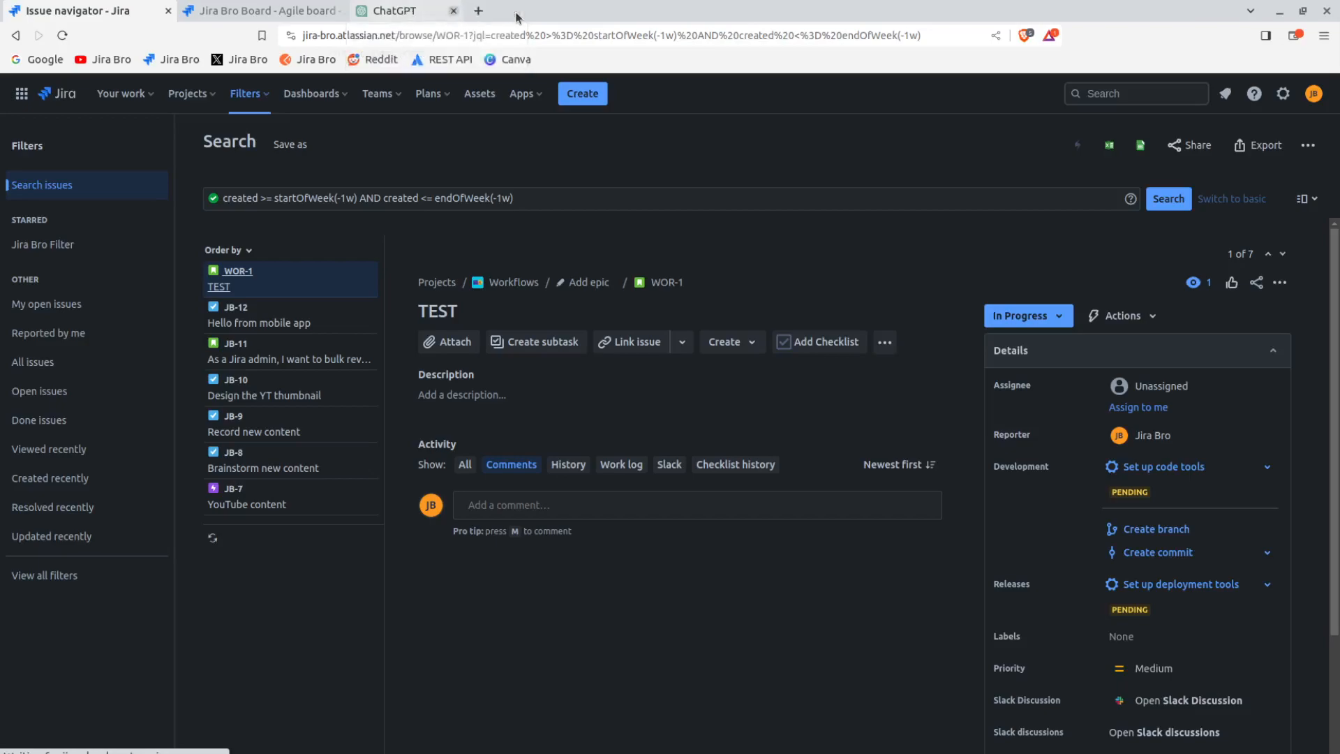